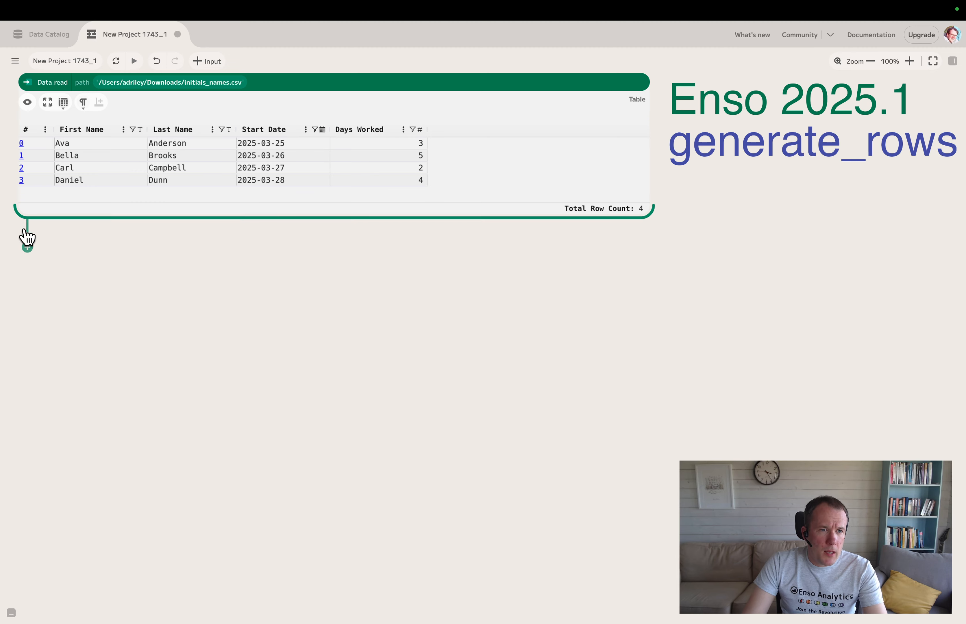
Step: Add a generate_rows component to the initials_names.csv table and have it generate over an Integer_Range
{"action": "left_click", "coordinate": [29, 249]}
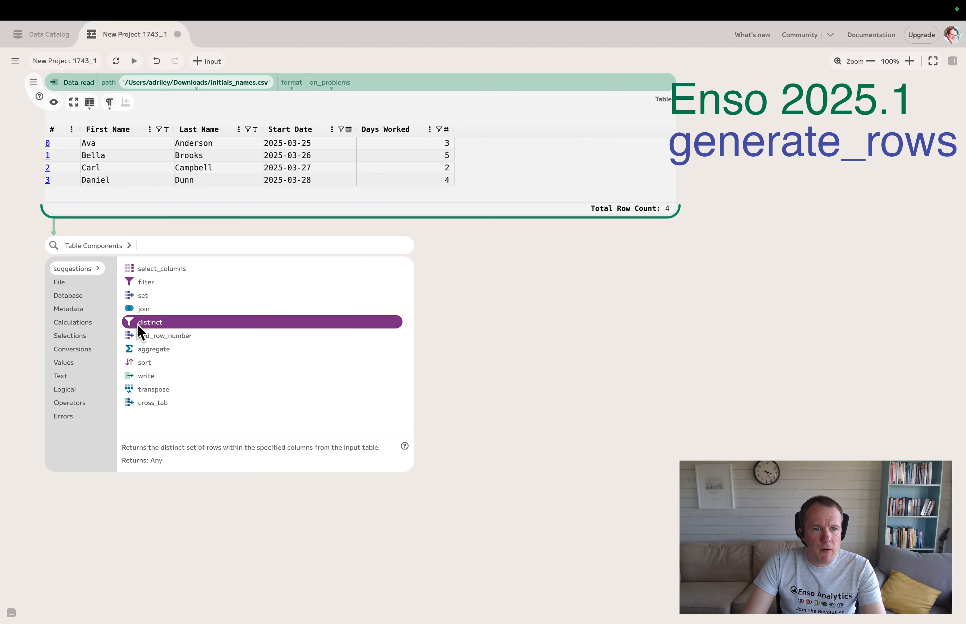
{"action": "left_click", "coordinate": [88, 362]}
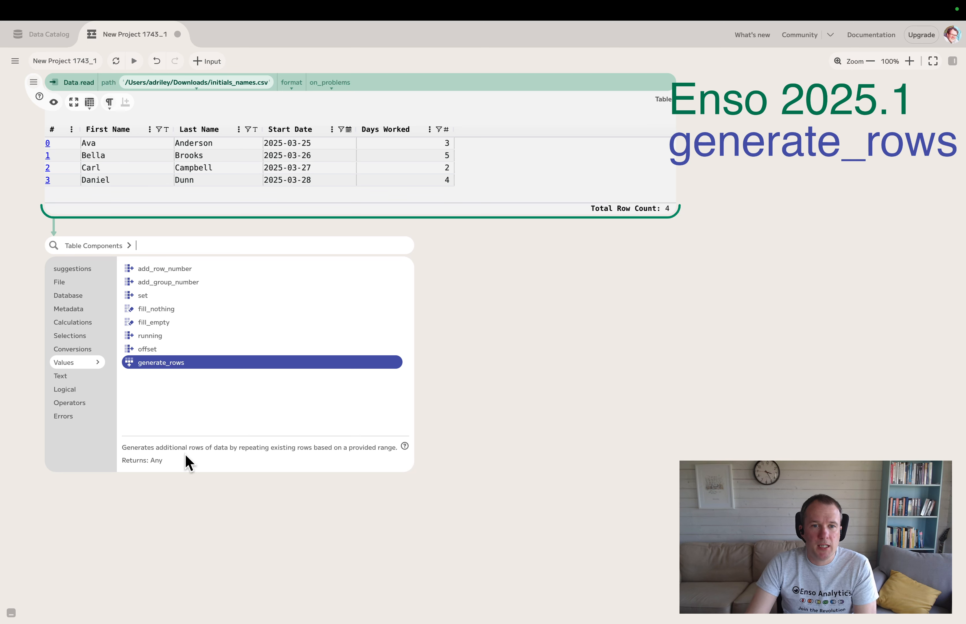
{"action": "left_click", "coordinate": [176, 365]}
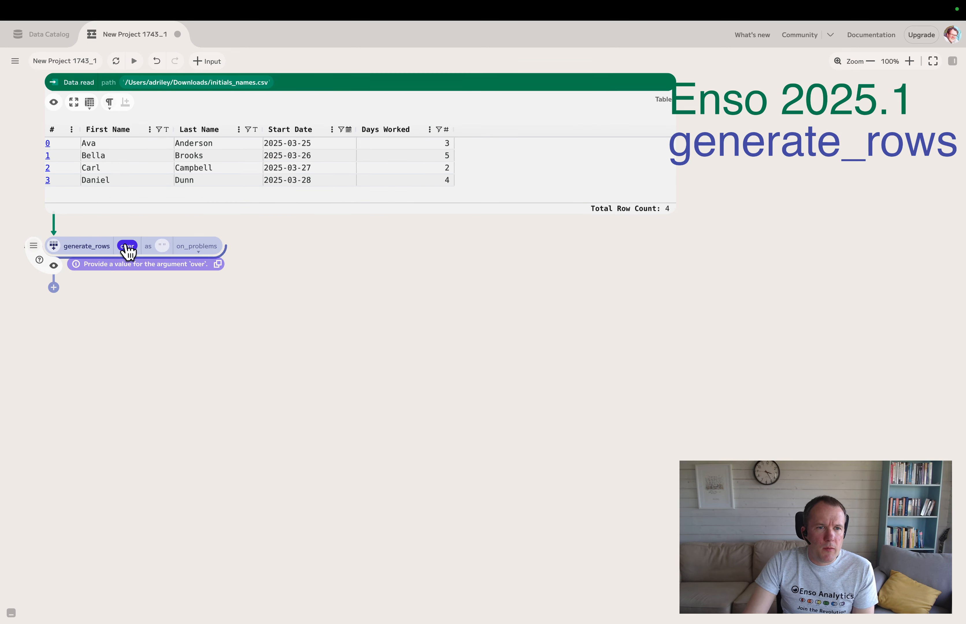
{"action": "left_click", "coordinate": [127, 248]}
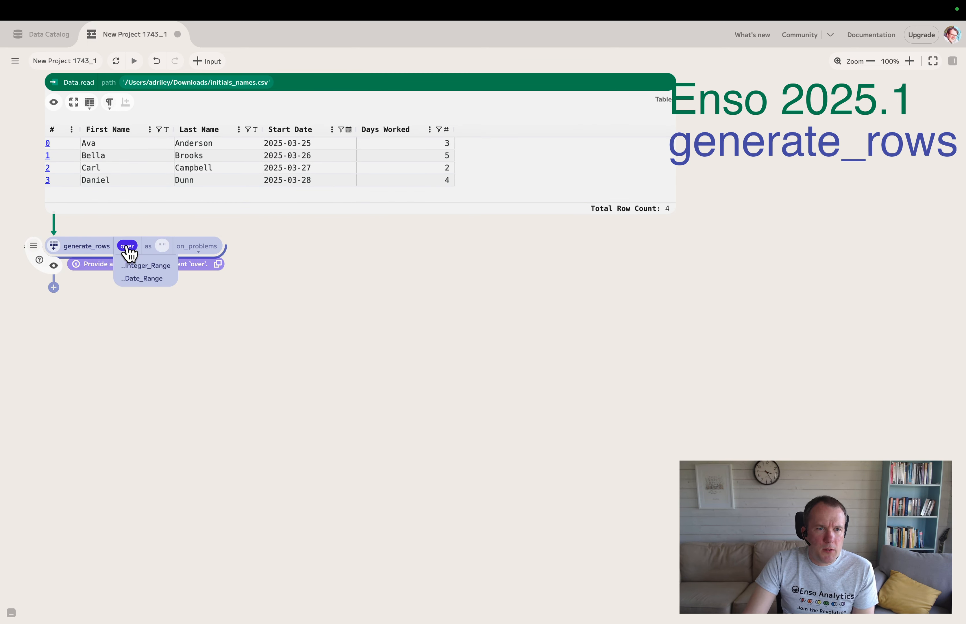
{"action": "left_click", "coordinate": [138, 268]}
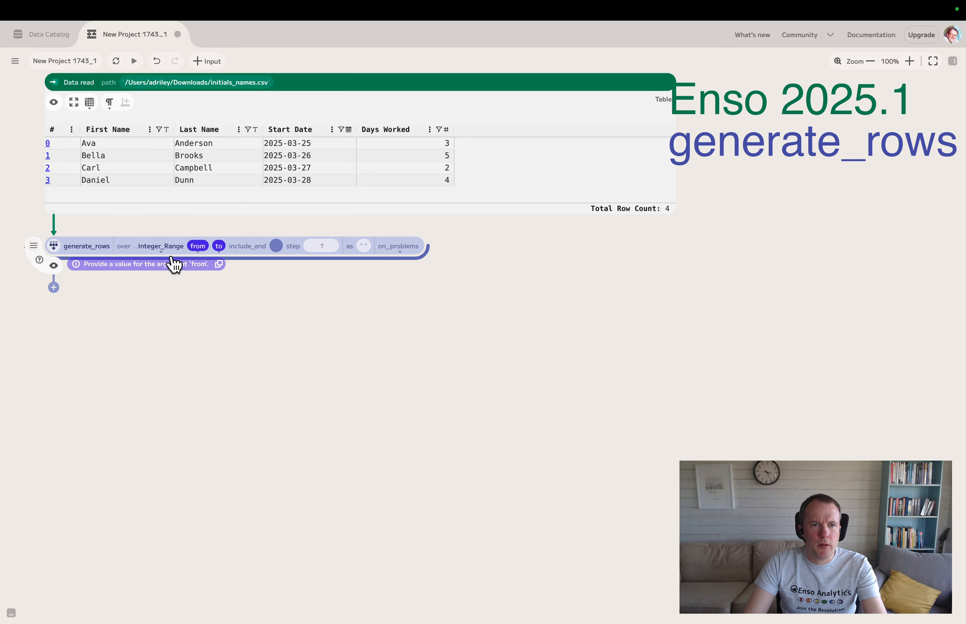
Step: Set the integer range from 0 to 2 as number values and show the generate_rows output in an enlarged table preview
{"action": "left_click", "coordinate": [204, 257]}
{"action": "left_click", "coordinate": [214, 270]}
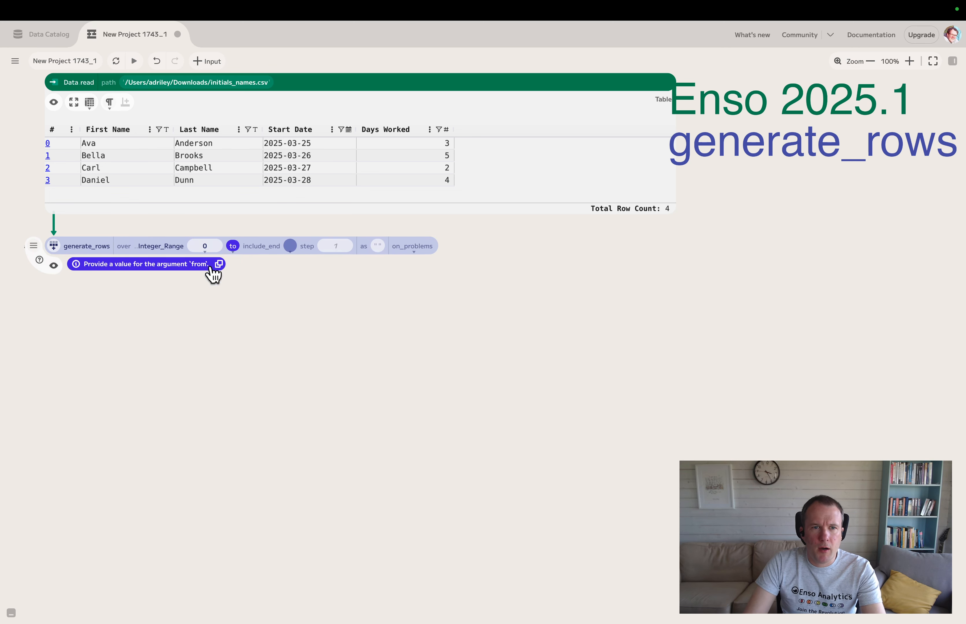
{"action": "left_click", "coordinate": [237, 255]}
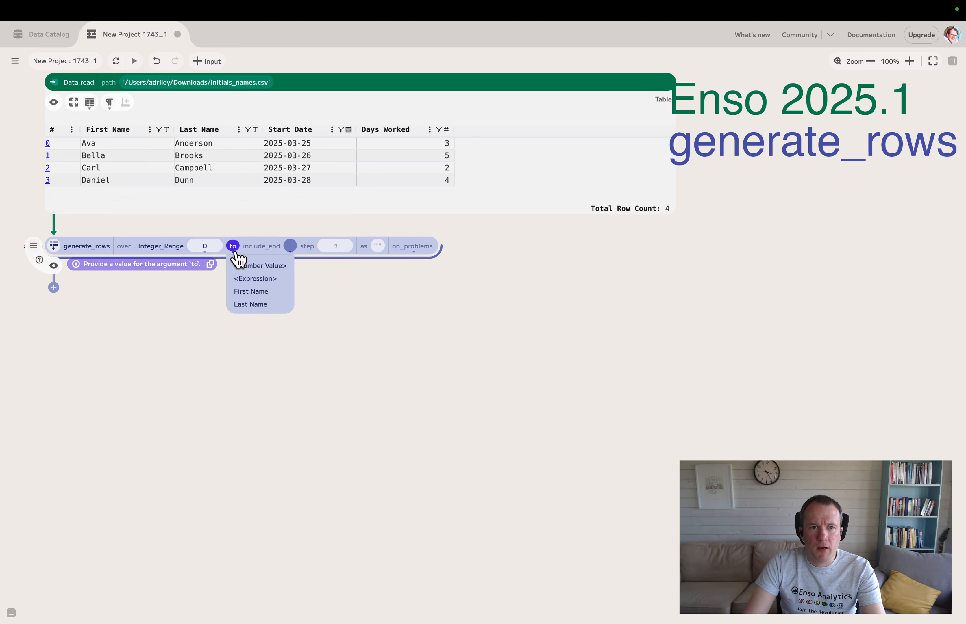
{"action": "left_click", "coordinate": [248, 273]}
{"action": "left_click", "coordinate": [243, 246]}
{"action": "type", "text": "2"}
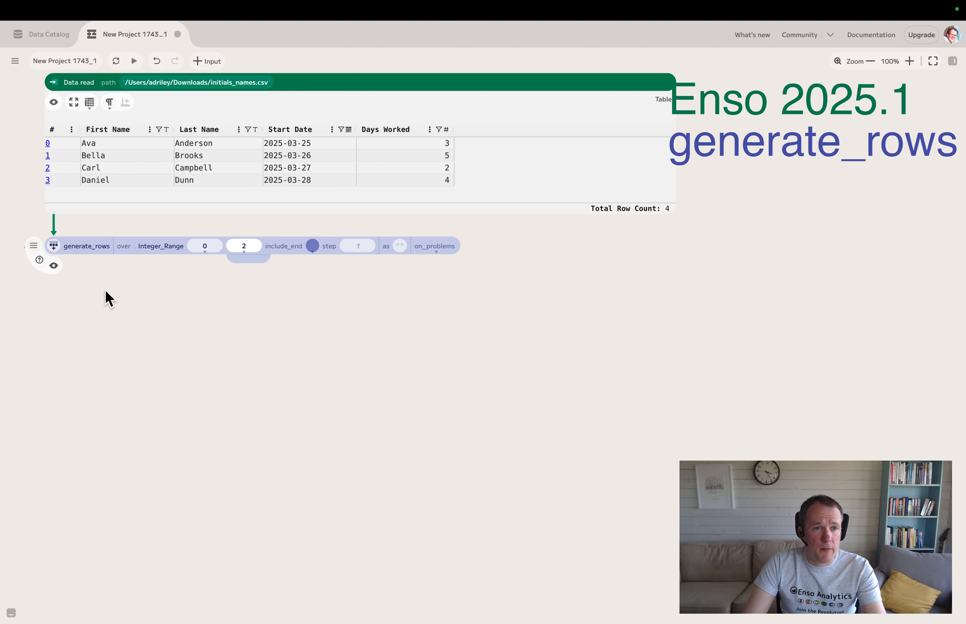
{"action": "left_click", "coordinate": [54, 267]}
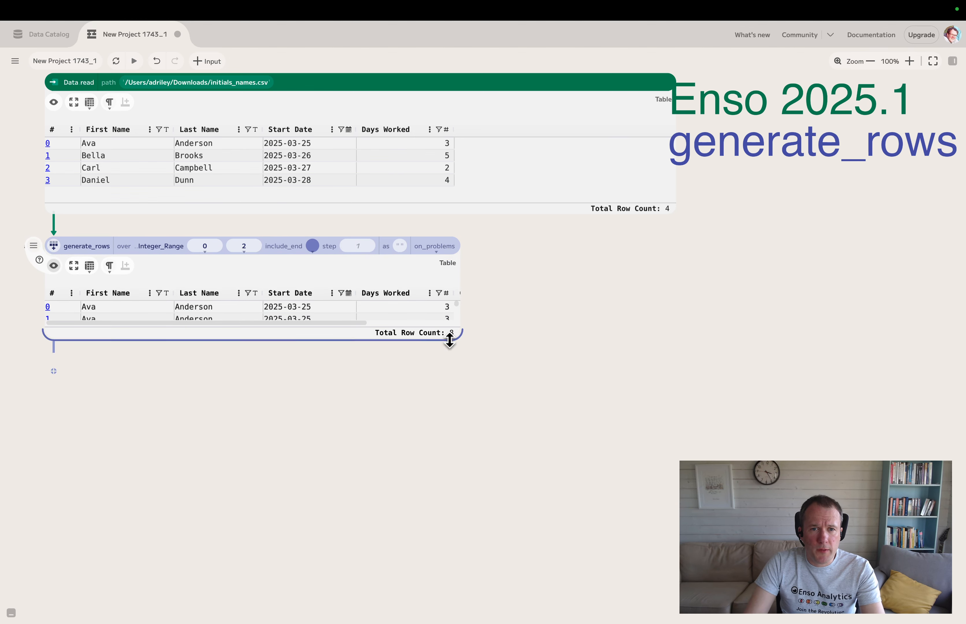
{"action": "left_click_drag", "start_coordinate": [453, 339], "coordinate": [607, 445]}
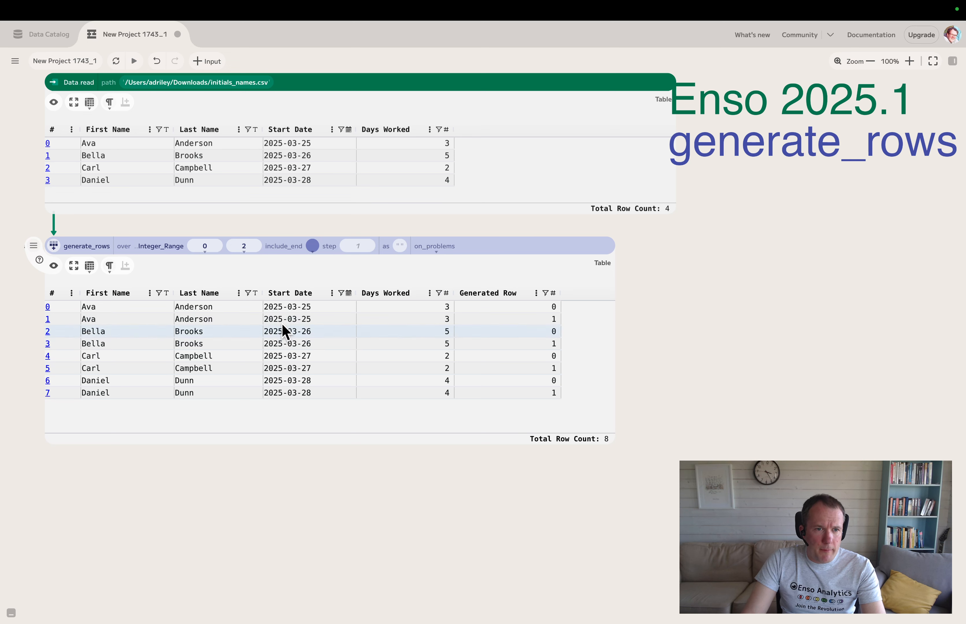
Step: Set the integer range's upper limit to 3 and make the output preview taller to fit all rows
{"action": "left_click", "coordinate": [248, 243]}
{"action": "type", "text": "3"}
{"action": "key", "text": "Return"}
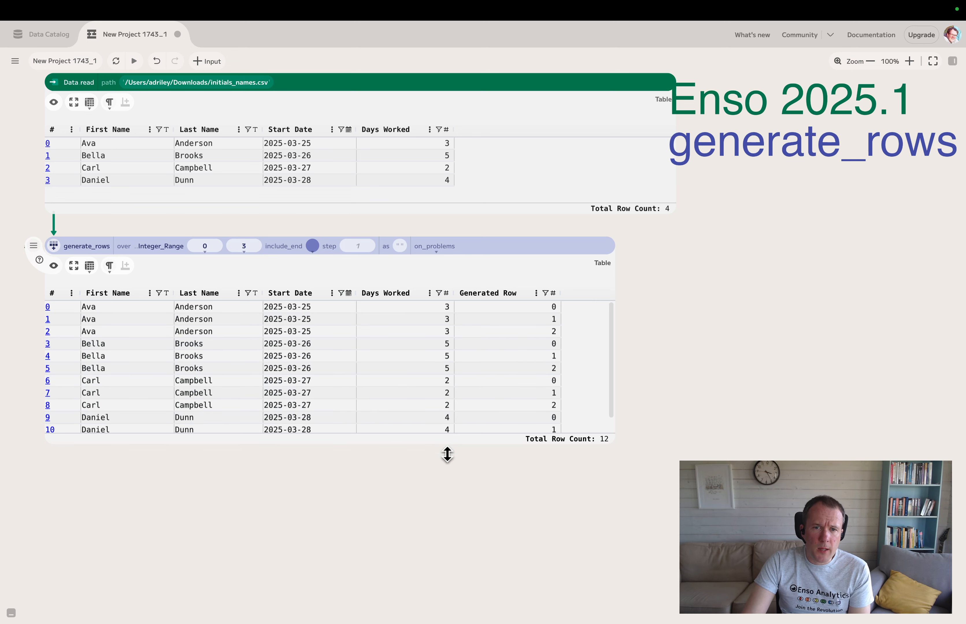
{"action": "left_click_drag", "start_coordinate": [447, 455], "coordinate": [448, 462]}
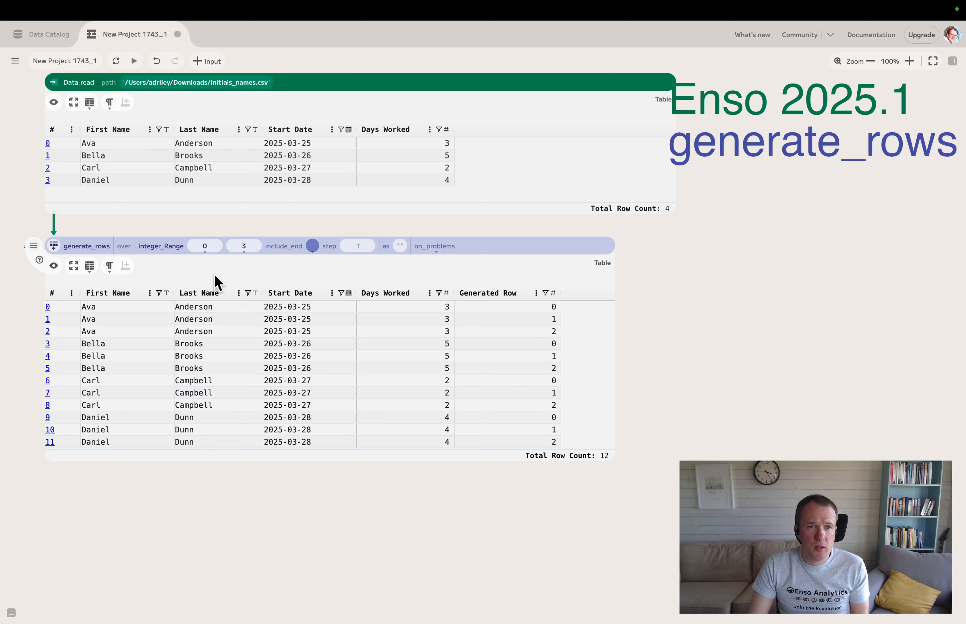
Step: Set the integer range's upper limit to 7 and turn on include_end
{"action": "left_click", "coordinate": [252, 244]}
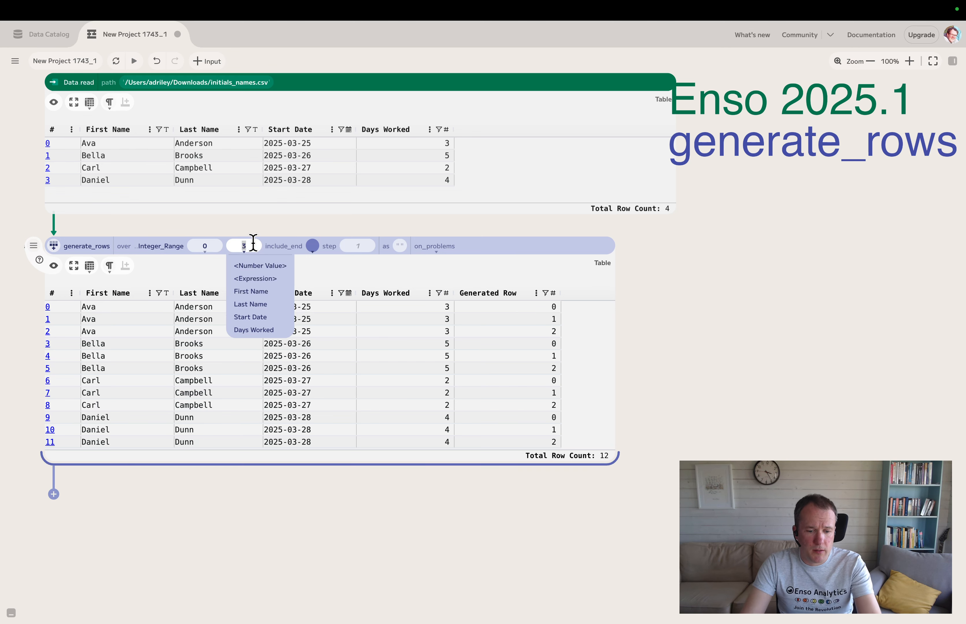
{"action": "type", "text": "7"}
{"action": "key", "text": "Return"}
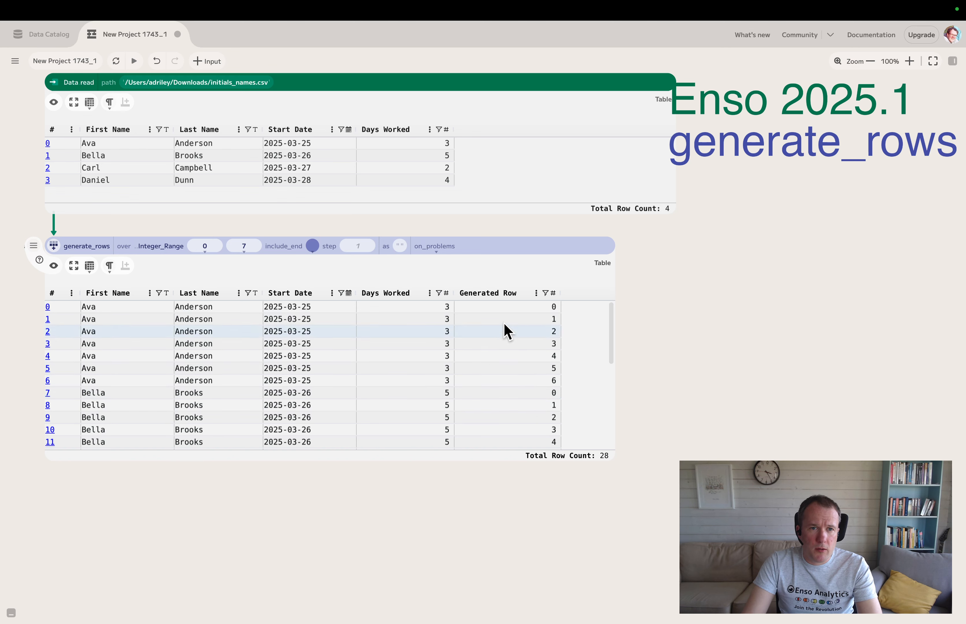
{"action": "left_click", "coordinate": [313, 246]}
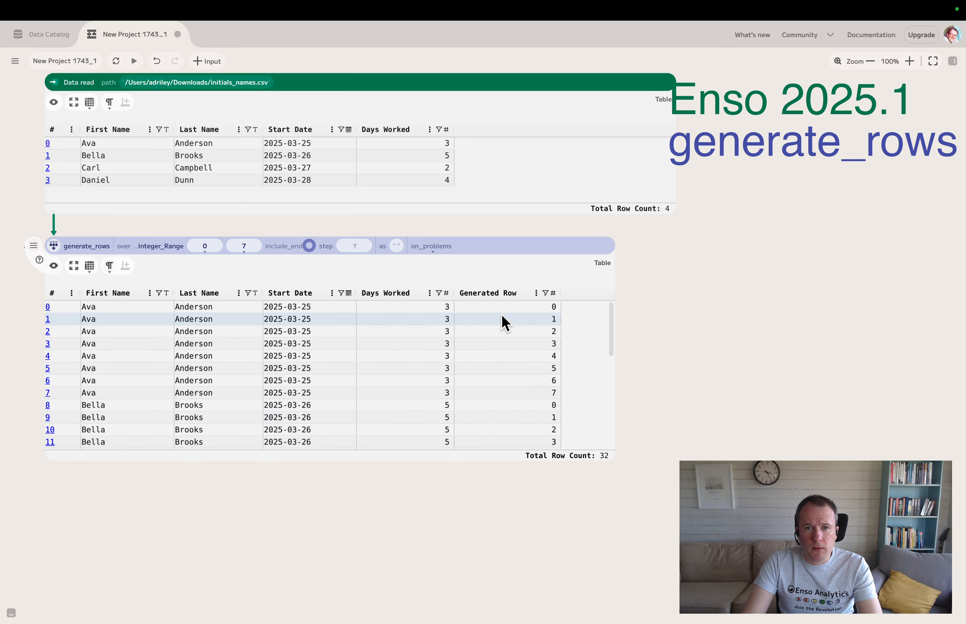
Step: Set the integer range's start value to 1
{"action": "left_click", "coordinate": [217, 247]}
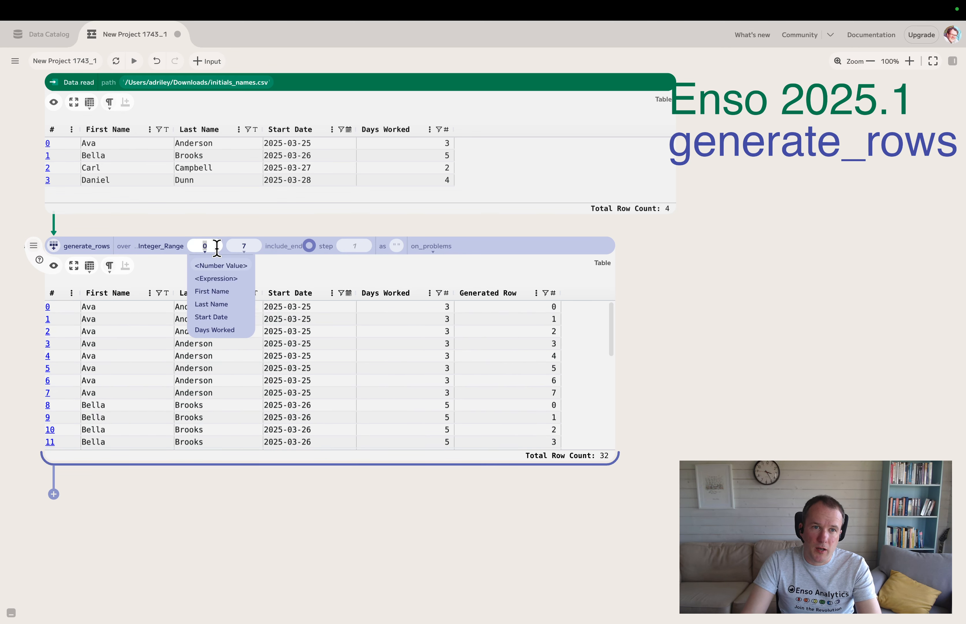
{"action": "type", "text": "1"}
{"action": "key", "text": "Return"}
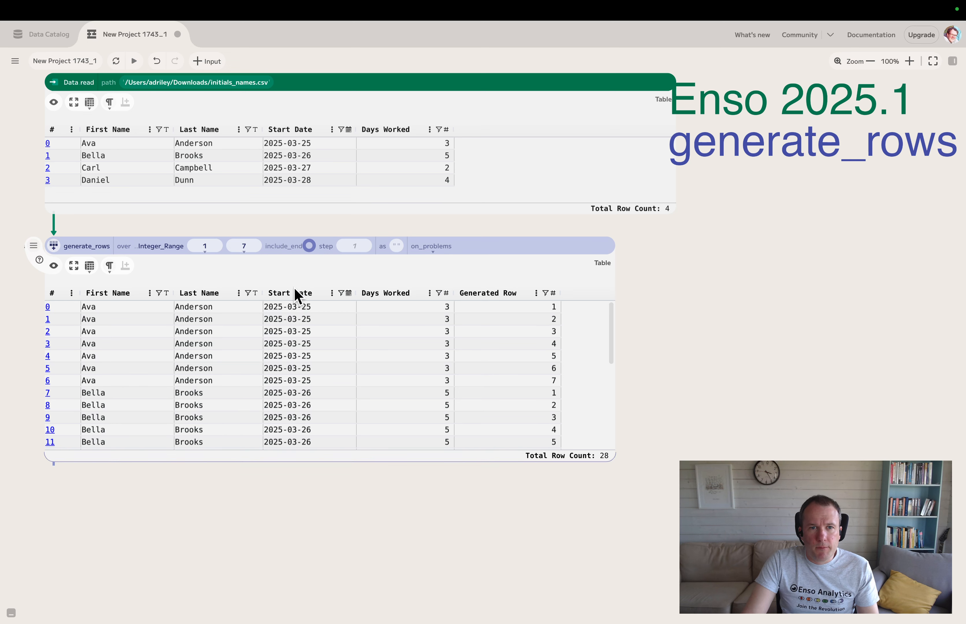
Step: Set the integer range's step to 2
{"action": "left_click", "coordinate": [355, 245]}
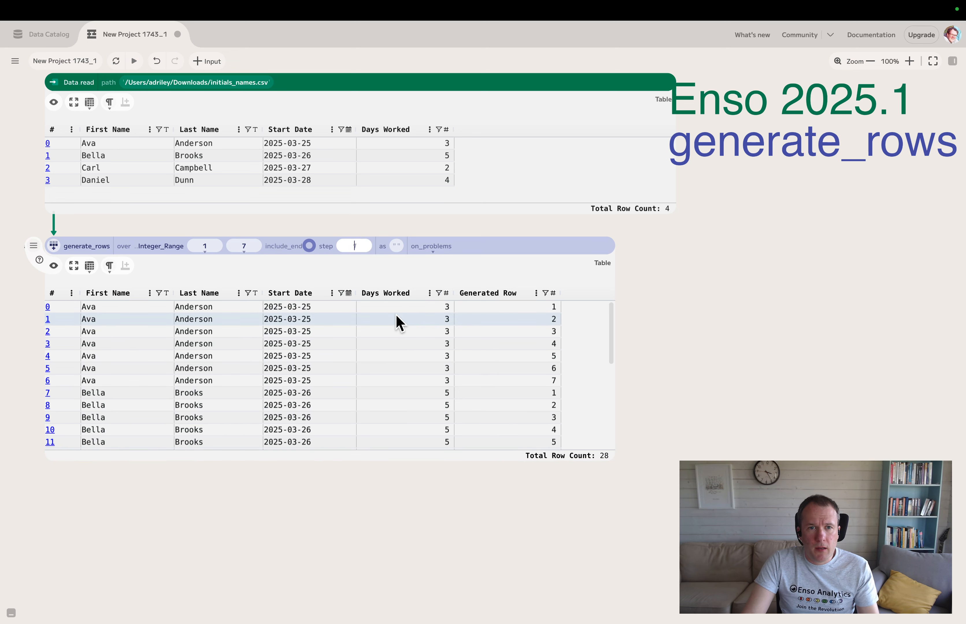
{"action": "type", "text": "2"}
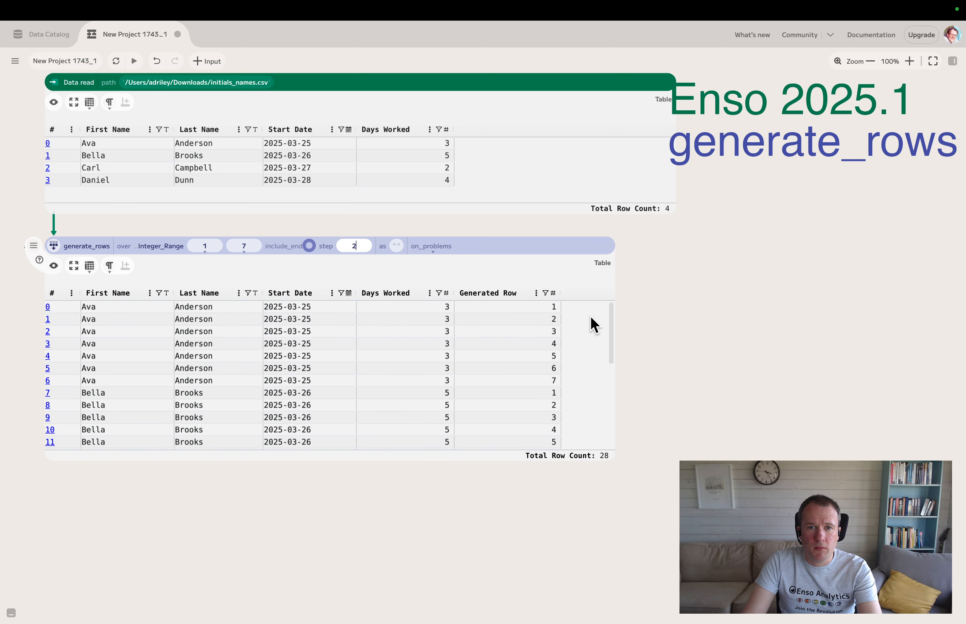
{"action": "key", "text": "Return"}
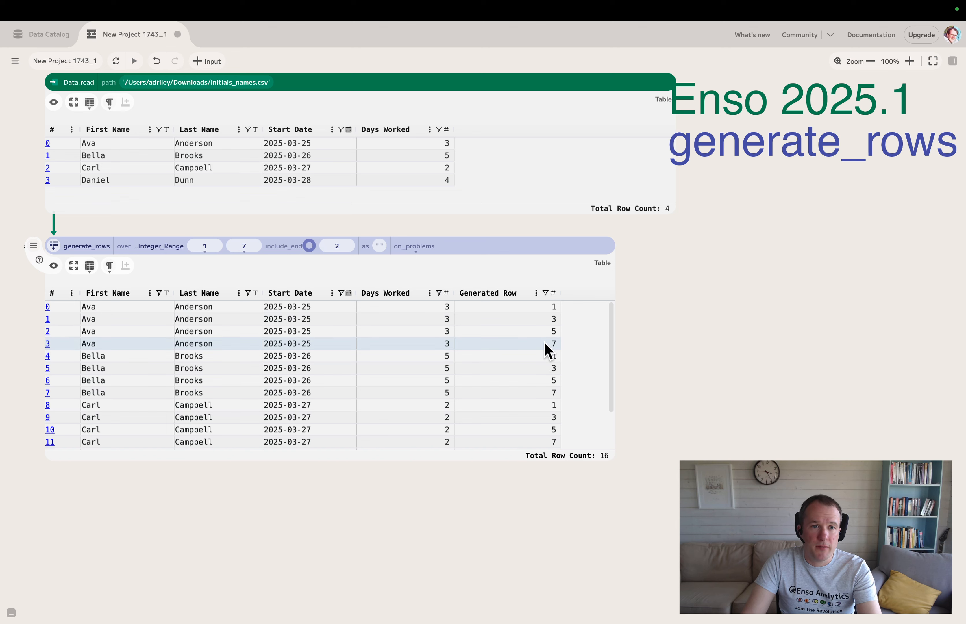
Step: Set the range's step to 1 and name the generated column Weekday
{"action": "left_click", "coordinate": [343, 247]}
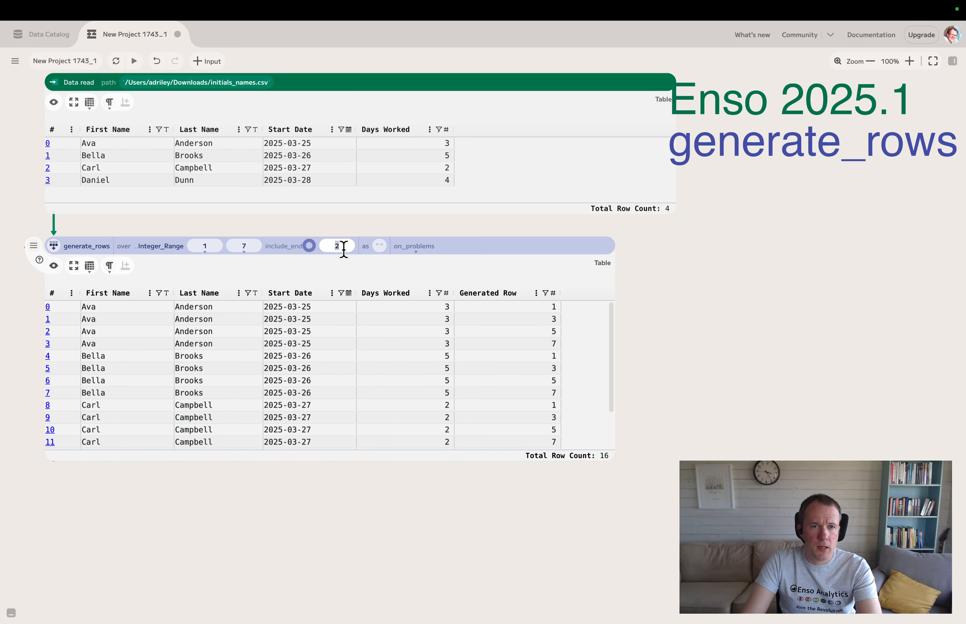
{"action": "type", "text": "1"}
{"action": "left_click", "coordinate": [381, 244]}
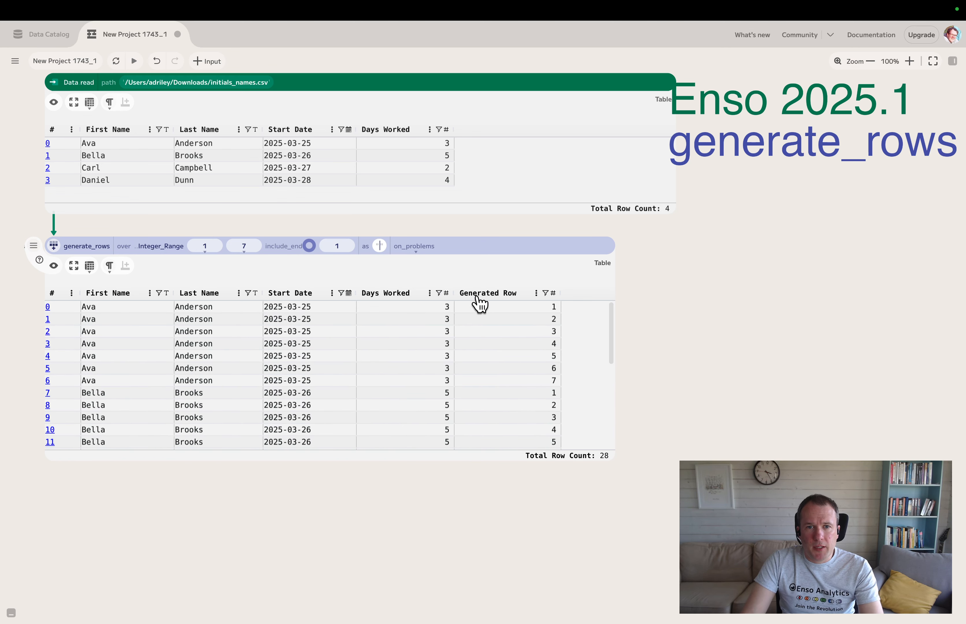
{"action": "type", "text": "Weekd"}
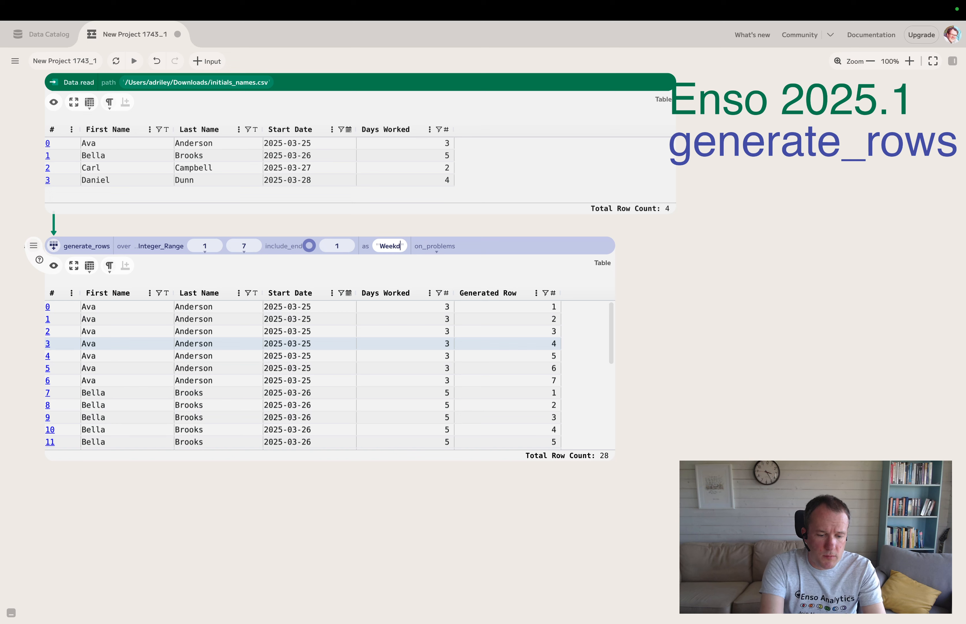
{"action": "type", "text": "ay"}
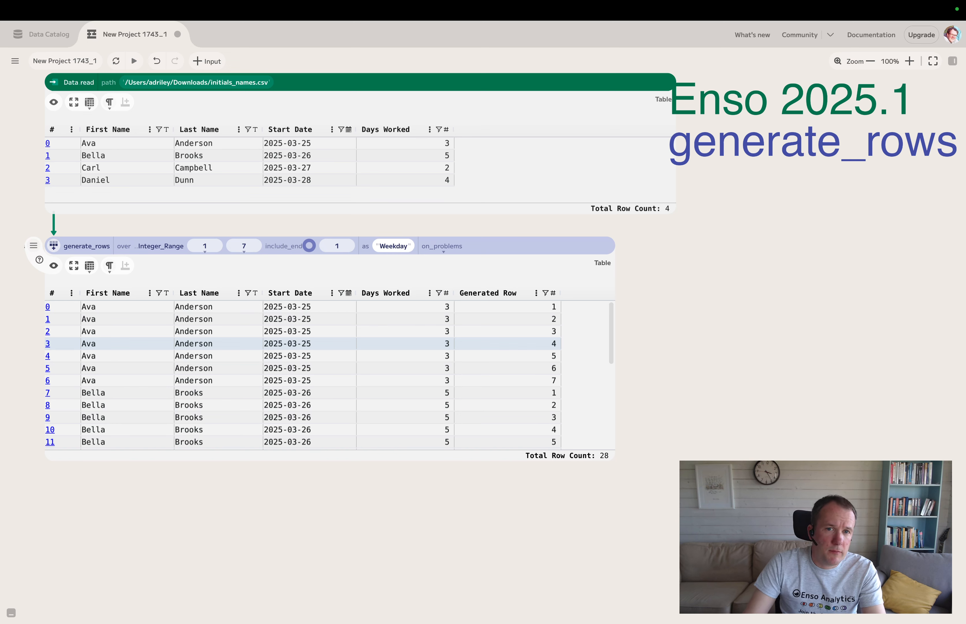
{"action": "left_click", "coordinate": [520, 277]}
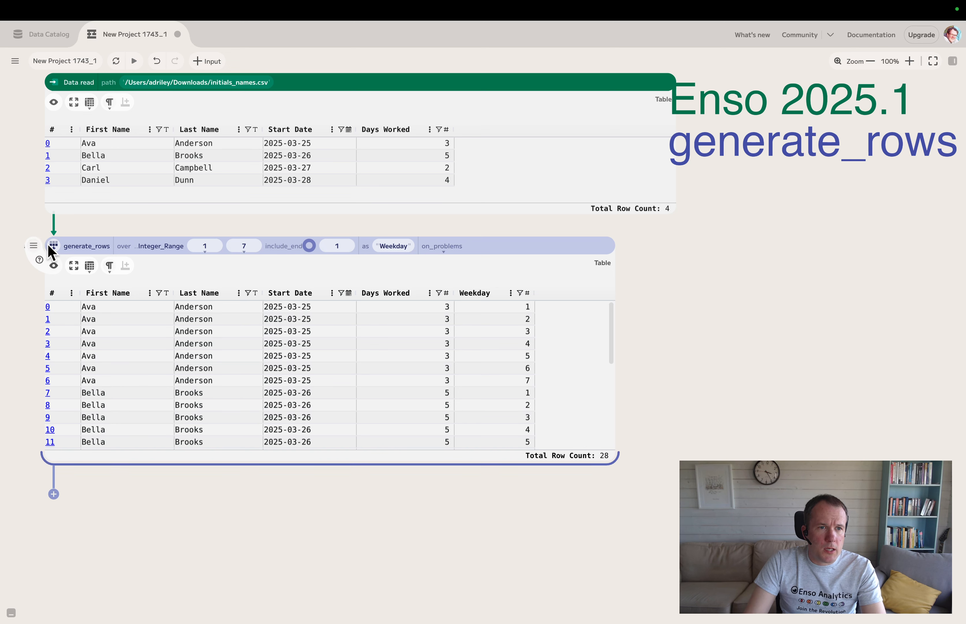
Step: Add the comment "Generate constant number of duplicates" to the generate_rows component
{"action": "right_click", "coordinate": [53, 251]}
{"action": "left_click", "coordinate": [81, 310]}
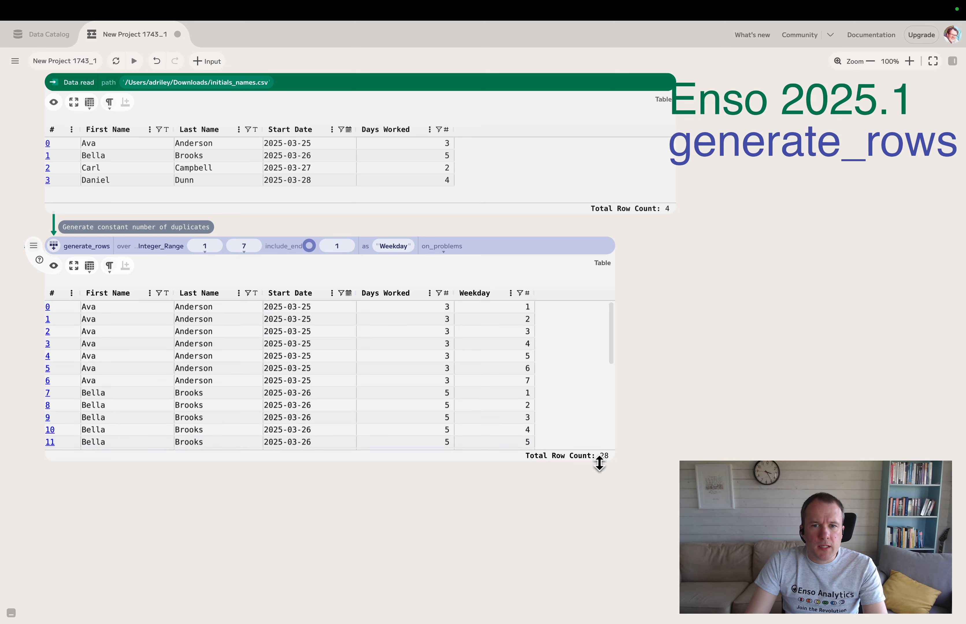
Step: Shrink the generate_rows preview and move the component to the right, freeing space beneath the source table
{"action": "left_click_drag", "start_coordinate": [610, 461], "coordinate": [578, 430]}
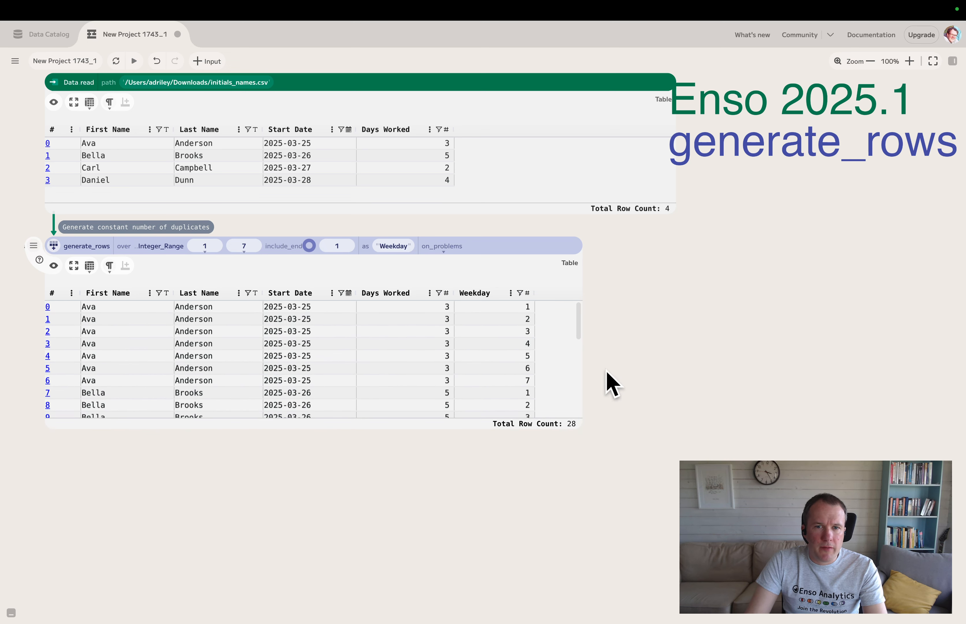
{"action": "left_click_drag", "start_coordinate": [585, 371], "coordinate": [543, 371]}
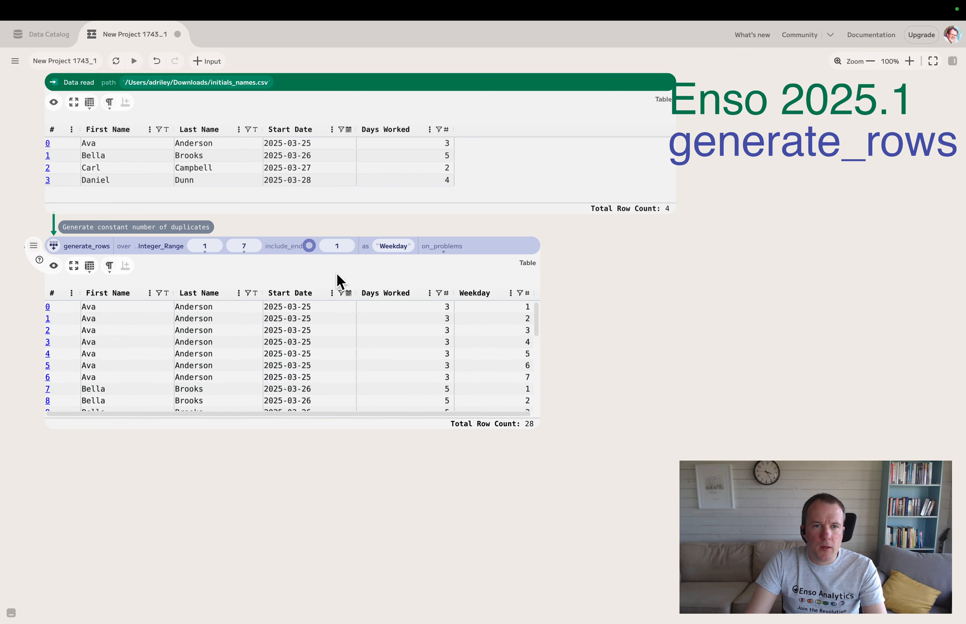
{"action": "left_click", "coordinate": [53, 243]}
{"action": "left_click_drag", "start_coordinate": [53, 243], "coordinate": [467, 244]}
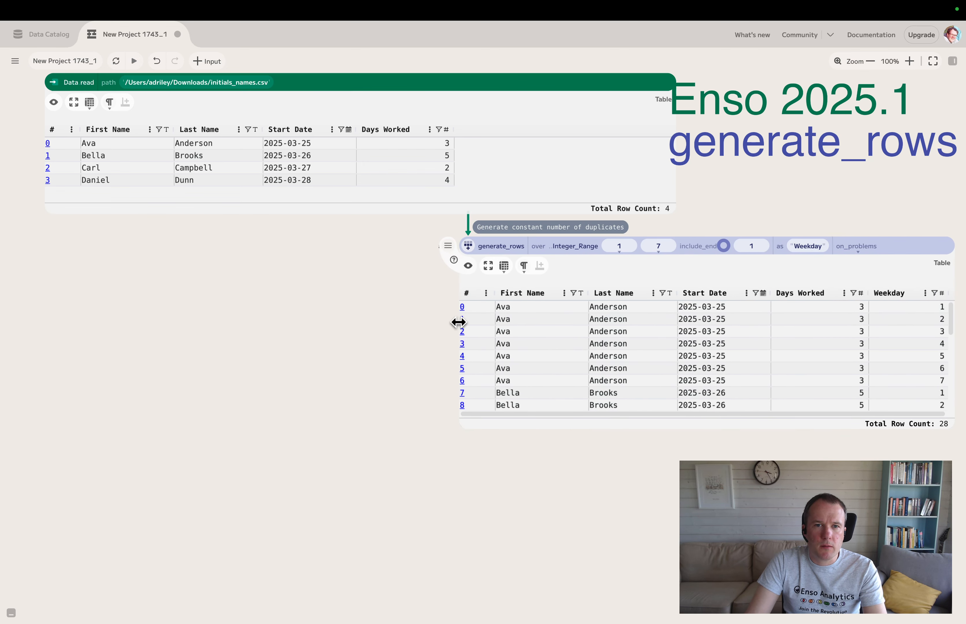
{"action": "left_click_drag", "start_coordinate": [457, 323], "coordinate": [532, 324]}
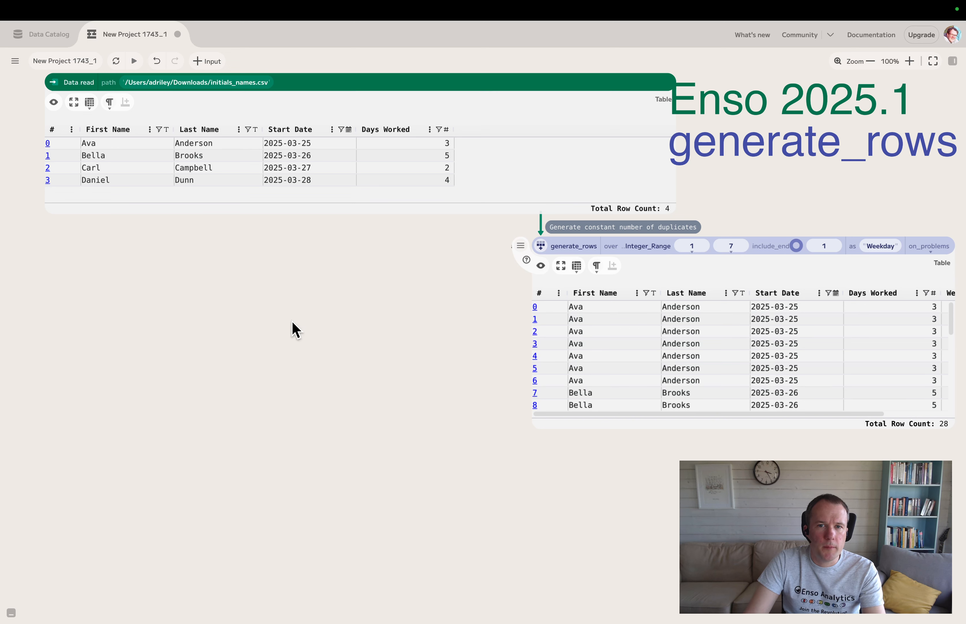
{"action": "left_click", "coordinate": [248, 327]}
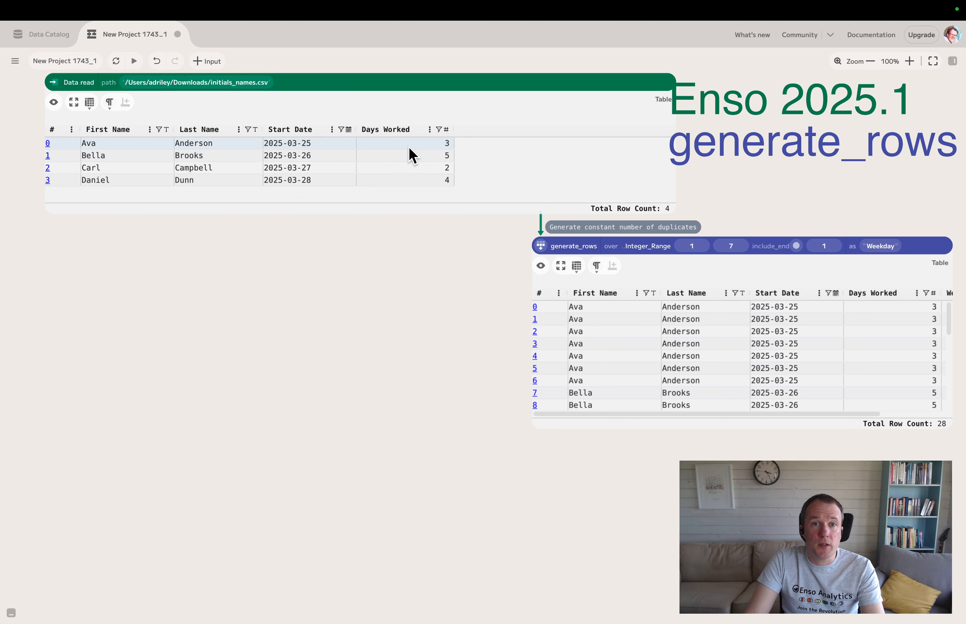
Step: Add a second generate_rows component from the source table, over an Integer_Range from 0 to the Days Worked column
{"action": "left_click_drag", "start_coordinate": [280, 219], "coordinate": [57, 245]}
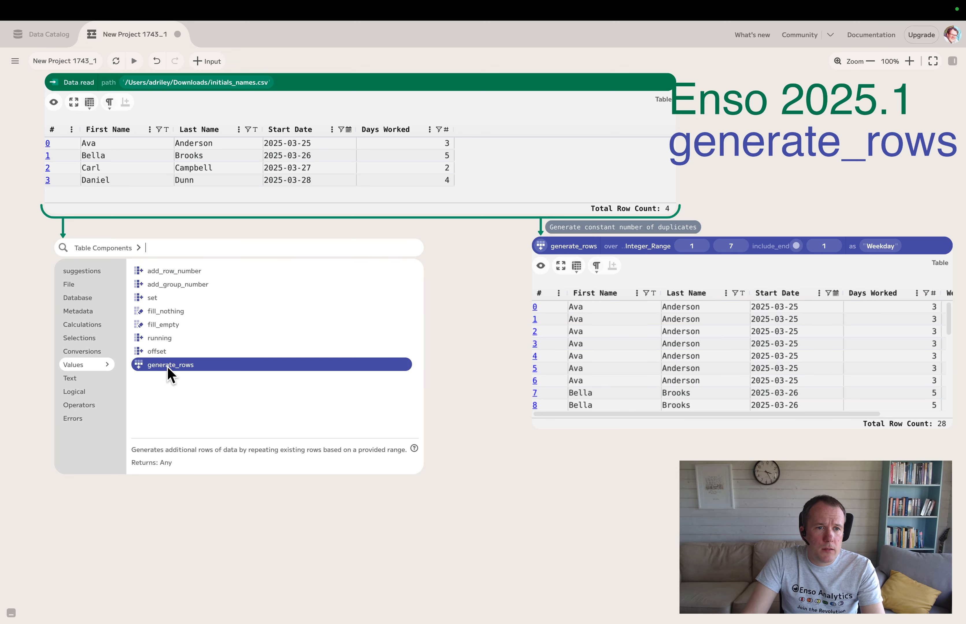
{"action": "left_click", "coordinate": [172, 365]}
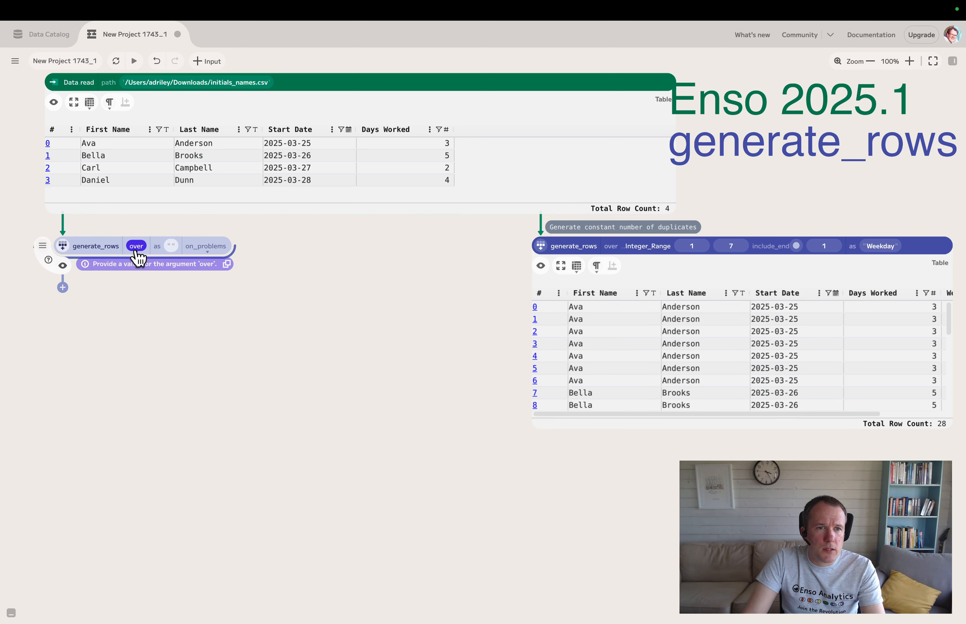
{"action": "left_click", "coordinate": [208, 249]}
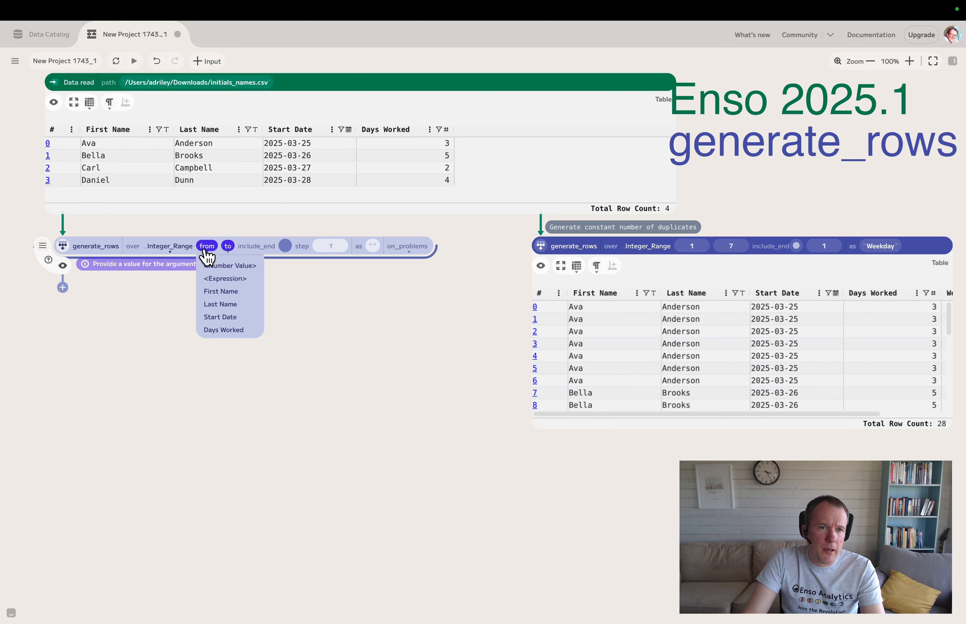
{"action": "left_click", "coordinate": [218, 278]}
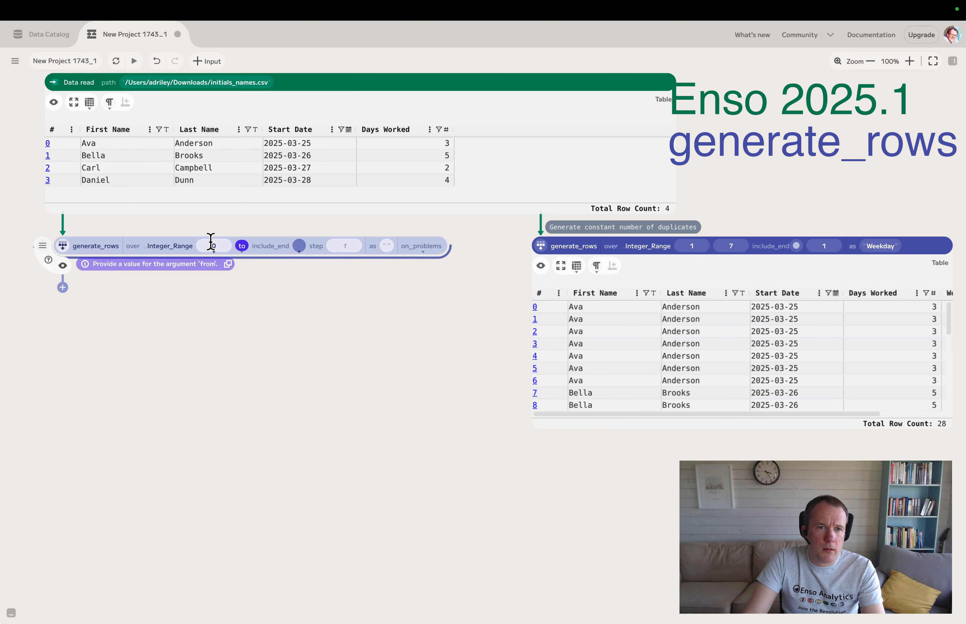
{"action": "left_click", "coordinate": [242, 246]}
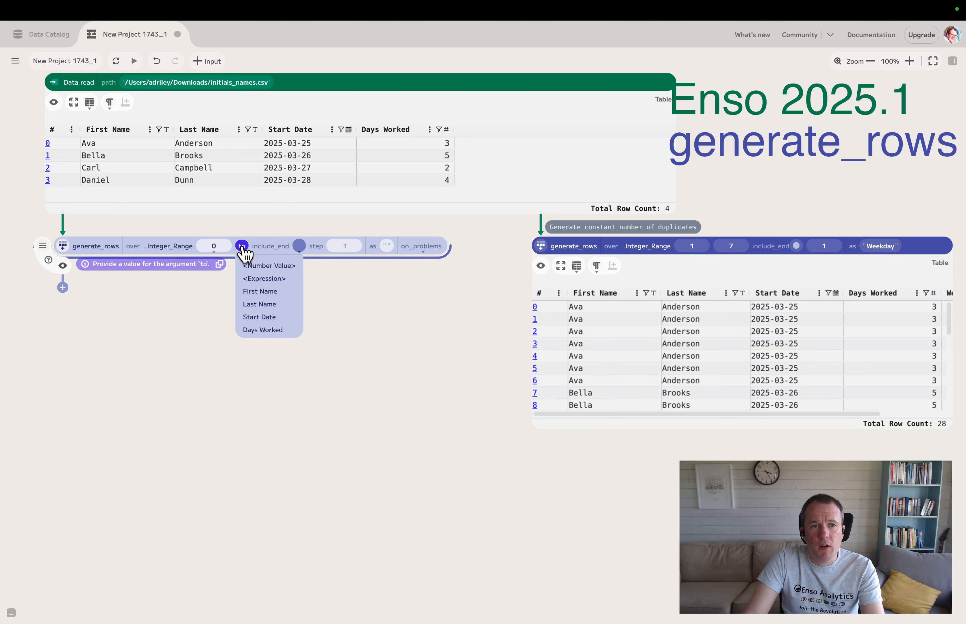
{"action": "left_click", "coordinate": [273, 330]}
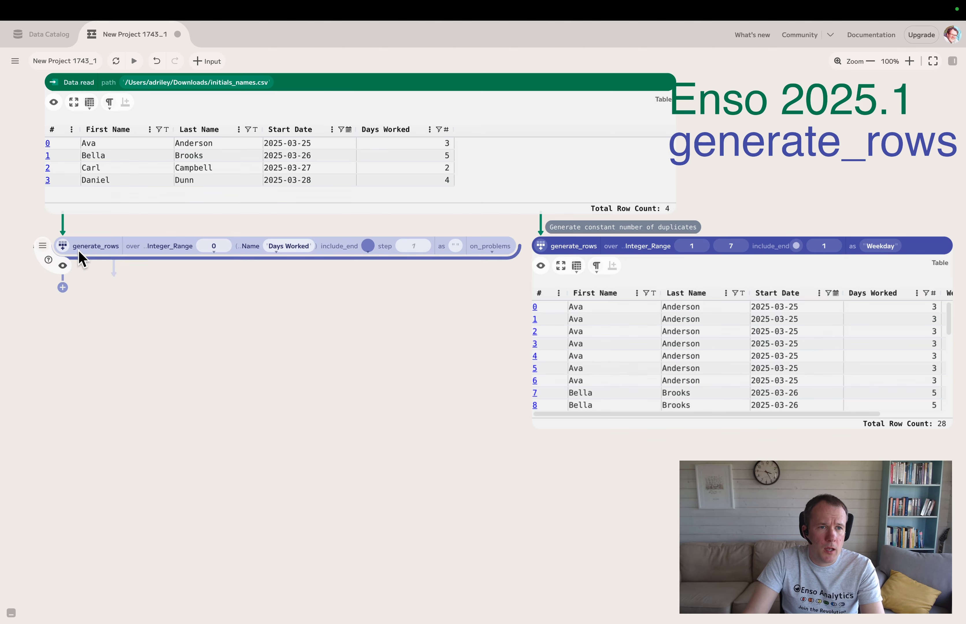
Step: Show the new component's table preview, enlarged to list its rows, and add the comment "Generate number of rows from field value"
{"action": "left_click", "coordinate": [54, 266]}
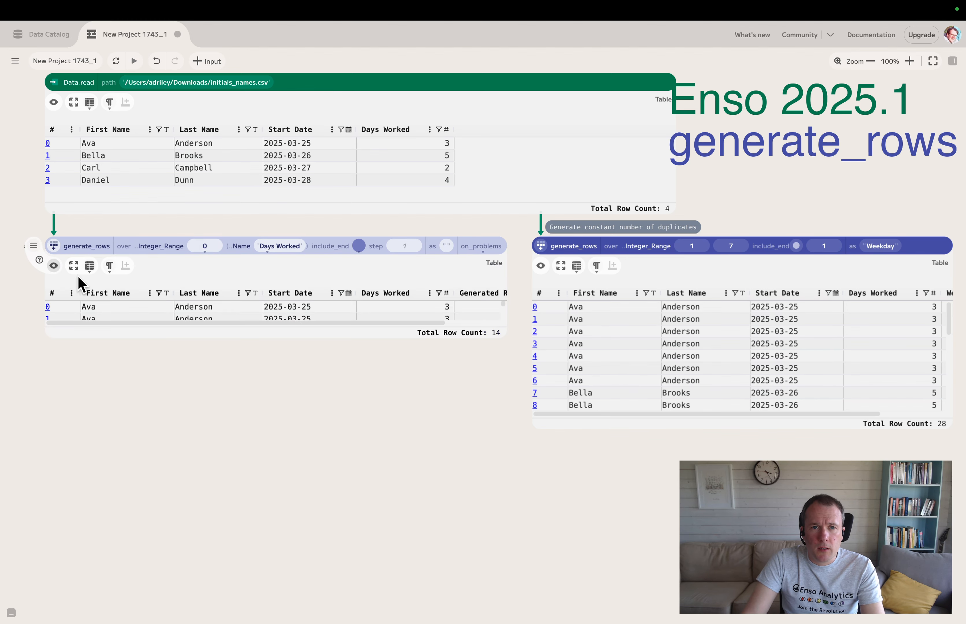
{"action": "left_click_drag", "start_coordinate": [479, 339], "coordinate": [485, 486]}
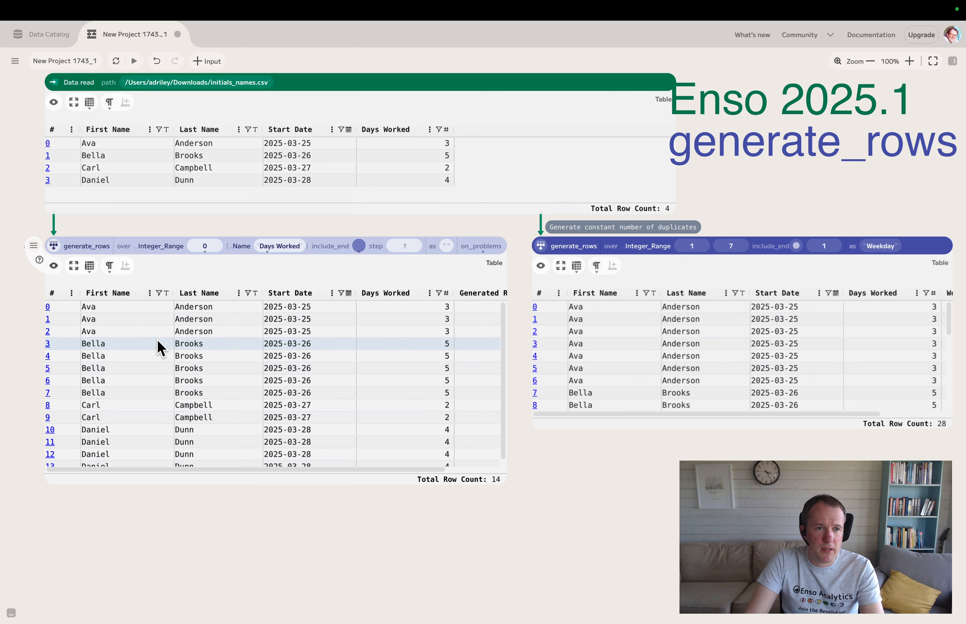
{"action": "scroll", "coordinate": [170, 400], "scroll_direction": "down", "scroll_amount": 1}
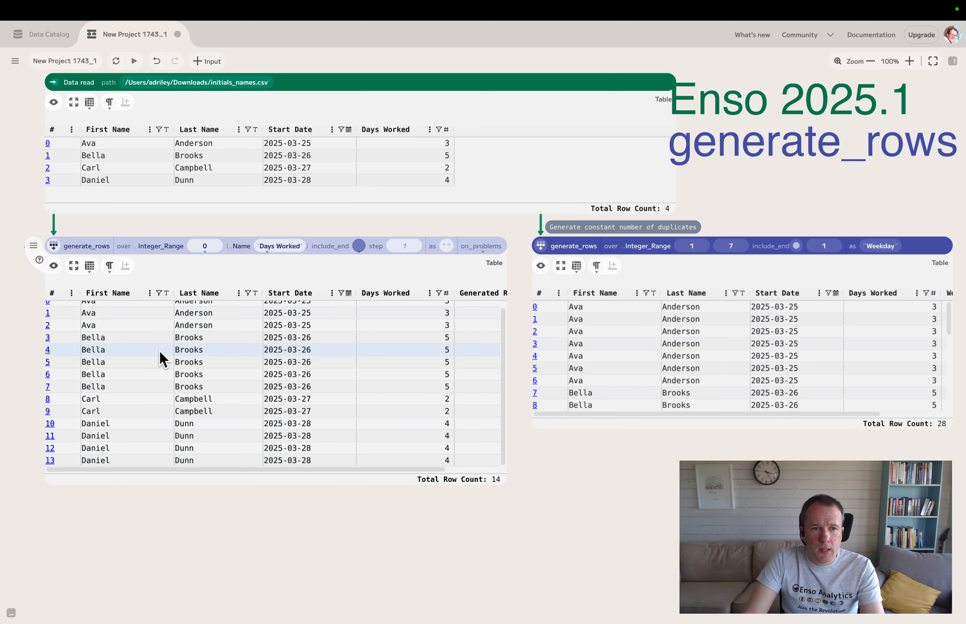
{"action": "left_click", "coordinate": [54, 247]}
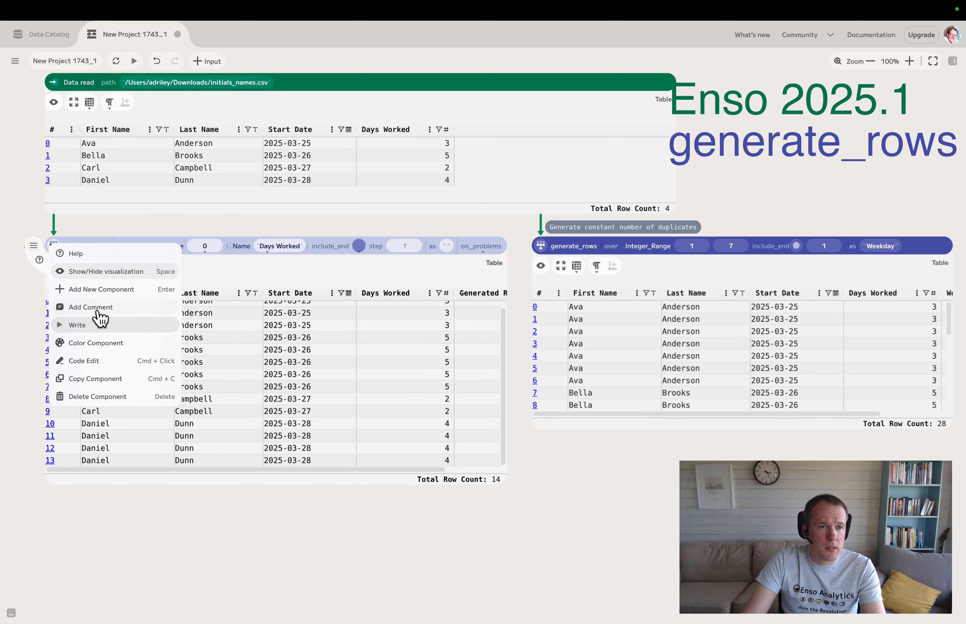
{"action": "left_click", "coordinate": [105, 312]}
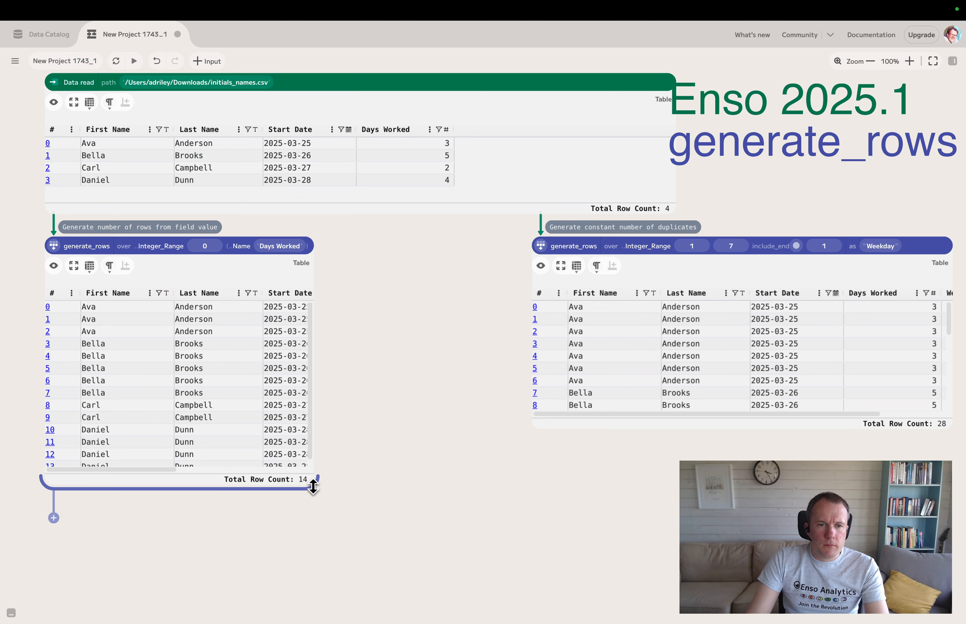
Step: Move the Days Worked component well below the source table, with its preview shortened and widened to fit the Generated Row column
{"action": "left_click_drag", "start_coordinate": [311, 485], "coordinate": [313, 426]}
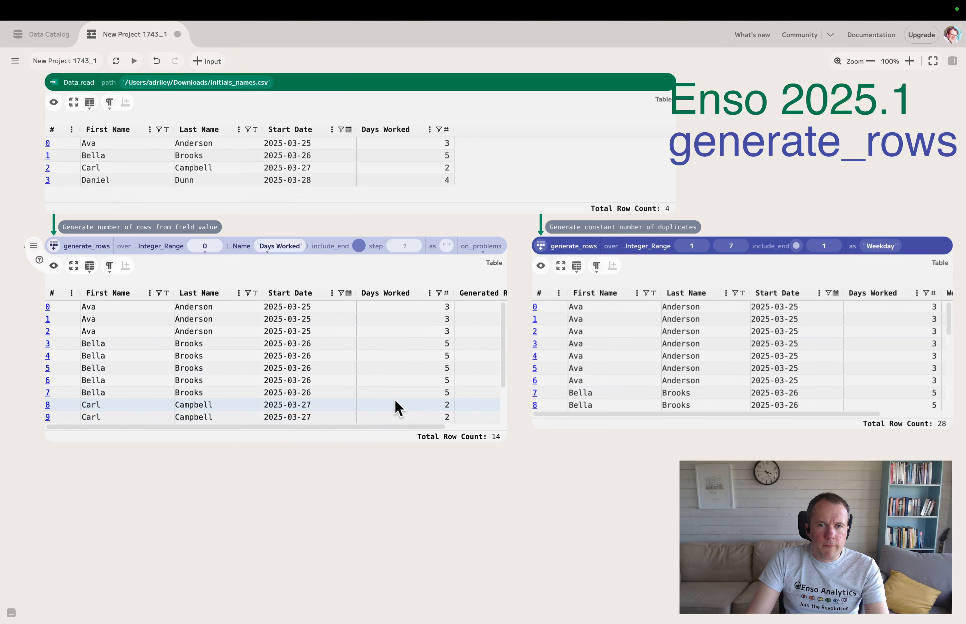
{"action": "left_click_drag", "start_coordinate": [56, 249], "coordinate": [55, 410]}
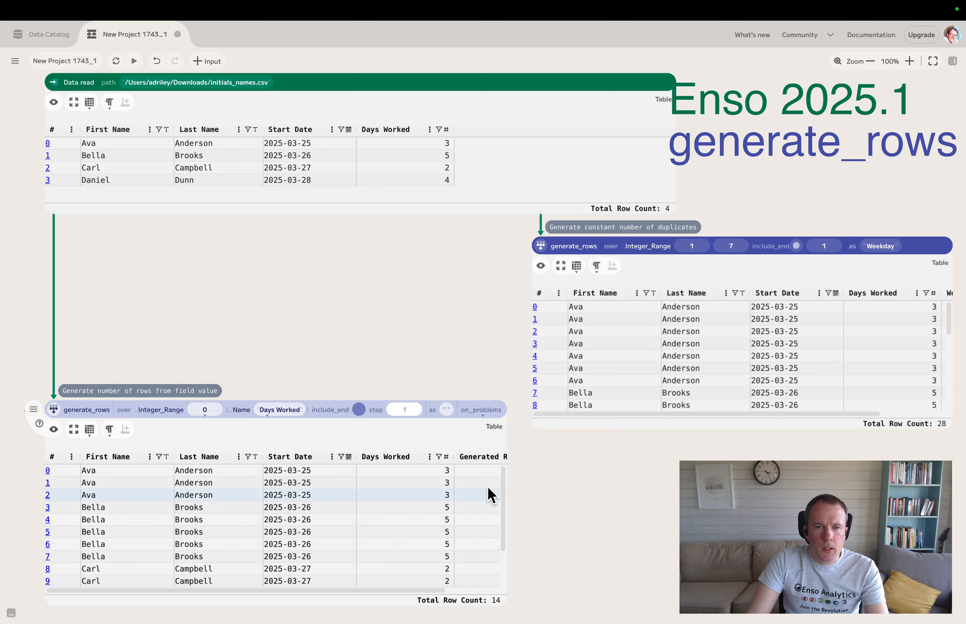
{"action": "left_click_drag", "start_coordinate": [502, 601], "coordinate": [505, 544]}
{"action": "left_click_drag", "start_coordinate": [58, 414], "coordinate": [58, 466]}
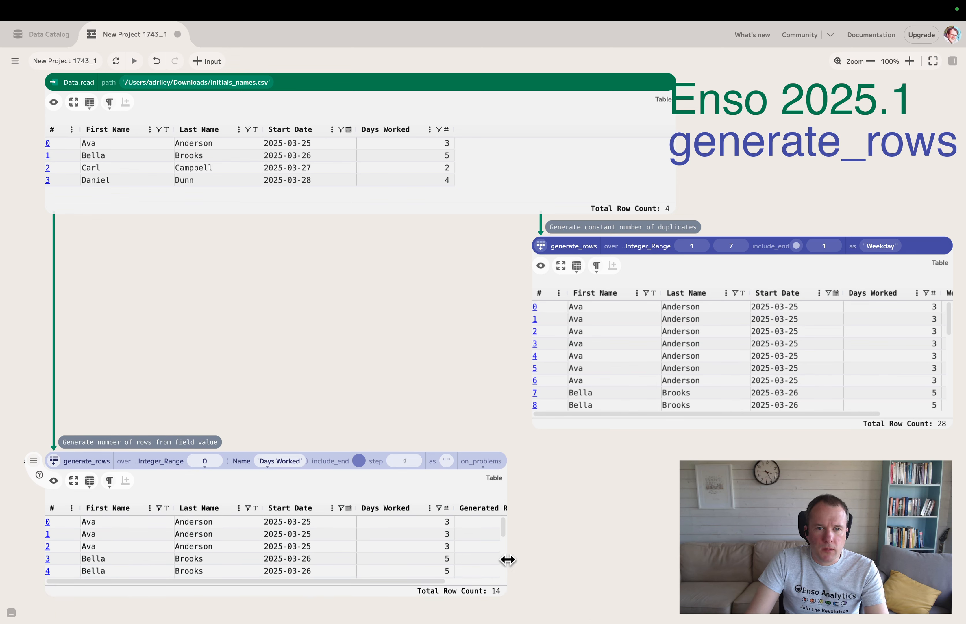
{"action": "left_click_drag", "start_coordinate": [507, 560], "coordinate": [658, 556]}
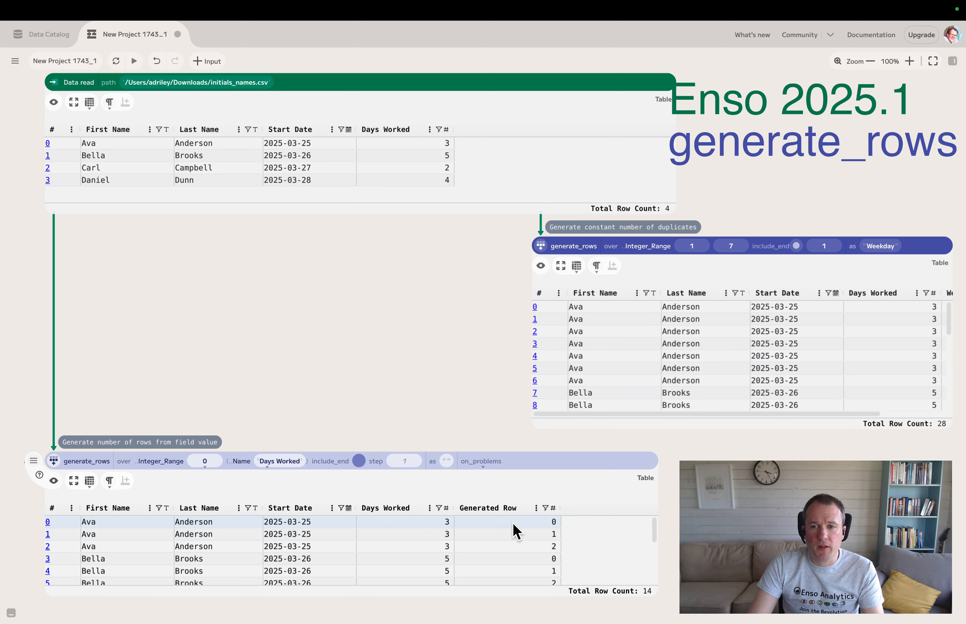
Step: Add a third generate_rows component just beneath the source table, over a Date_Range starting from the Start Date column
{"action": "left_click_drag", "start_coordinate": [101, 215], "coordinate": [93, 260]}
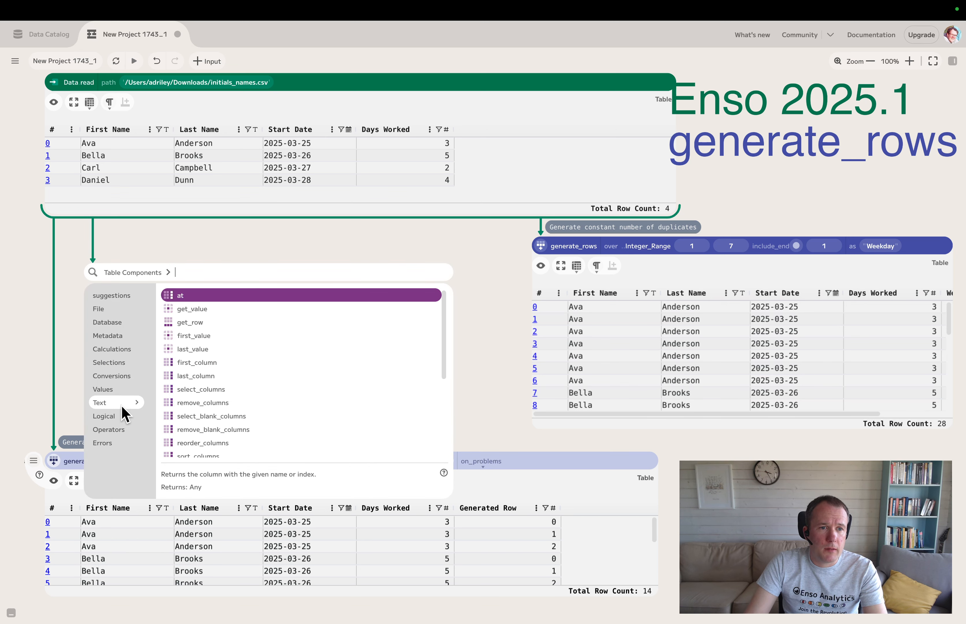
{"action": "left_click", "coordinate": [203, 388]}
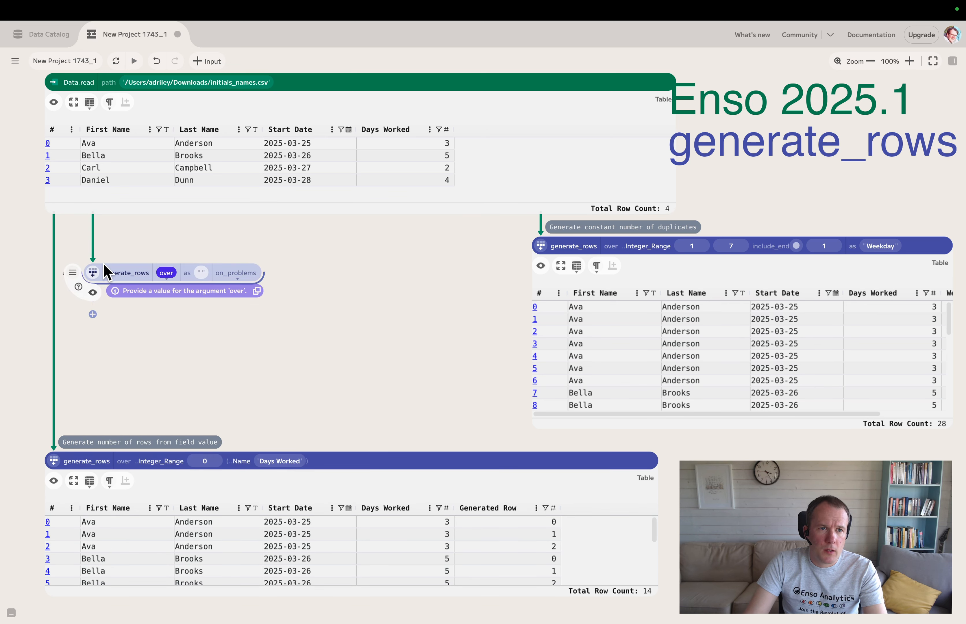
{"action": "left_click_drag", "start_coordinate": [94, 267], "coordinate": [73, 232]}
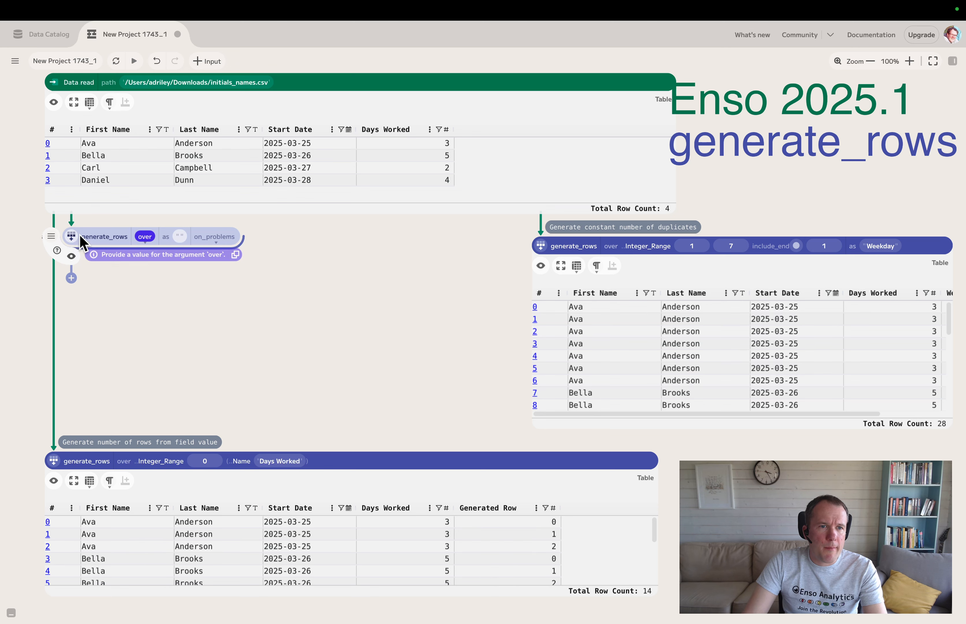
{"action": "left_click", "coordinate": [145, 236]}
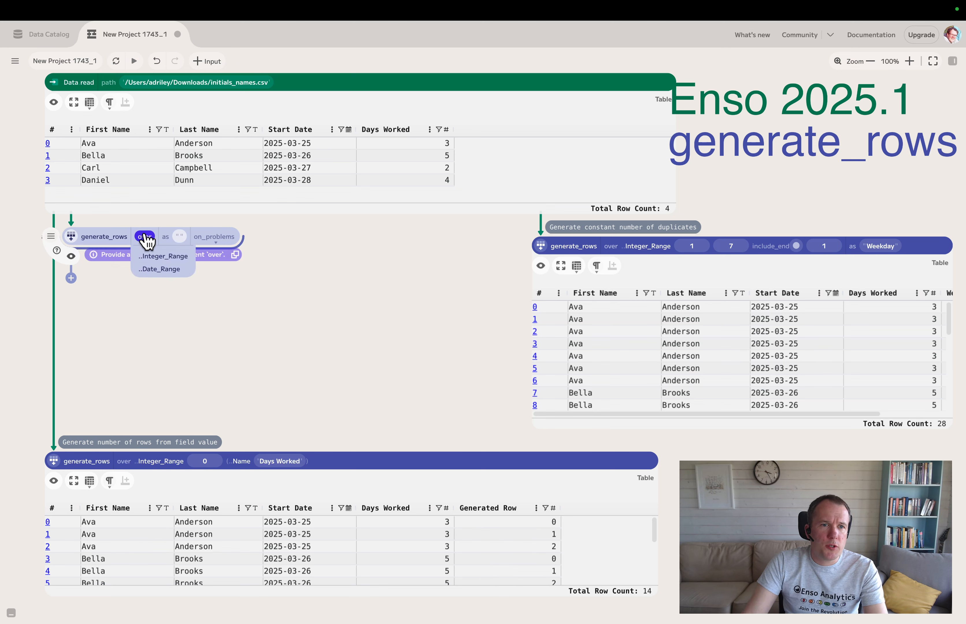
{"action": "left_click", "coordinate": [159, 271]}
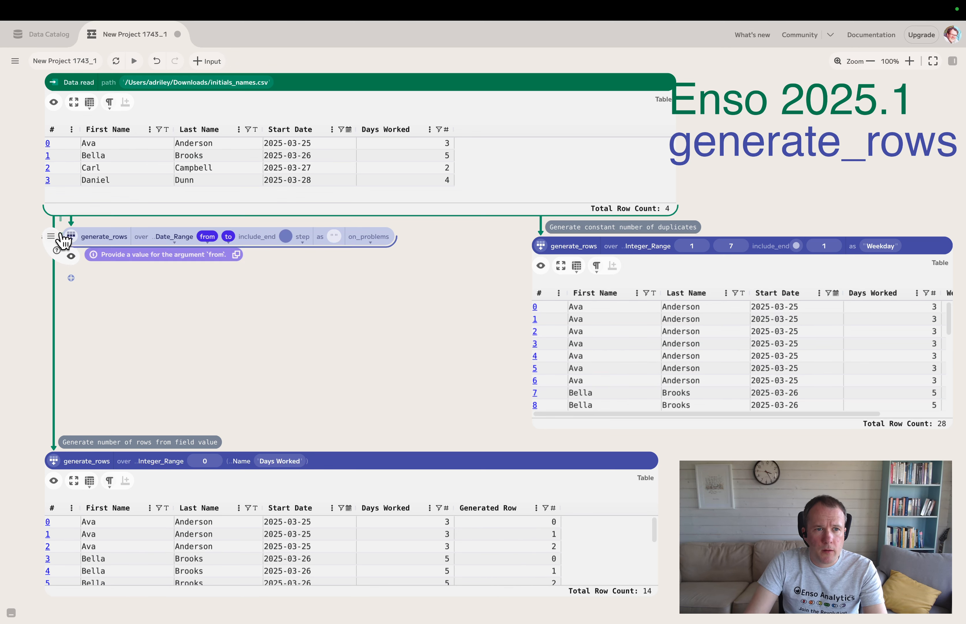
{"action": "left_click", "coordinate": [207, 237]}
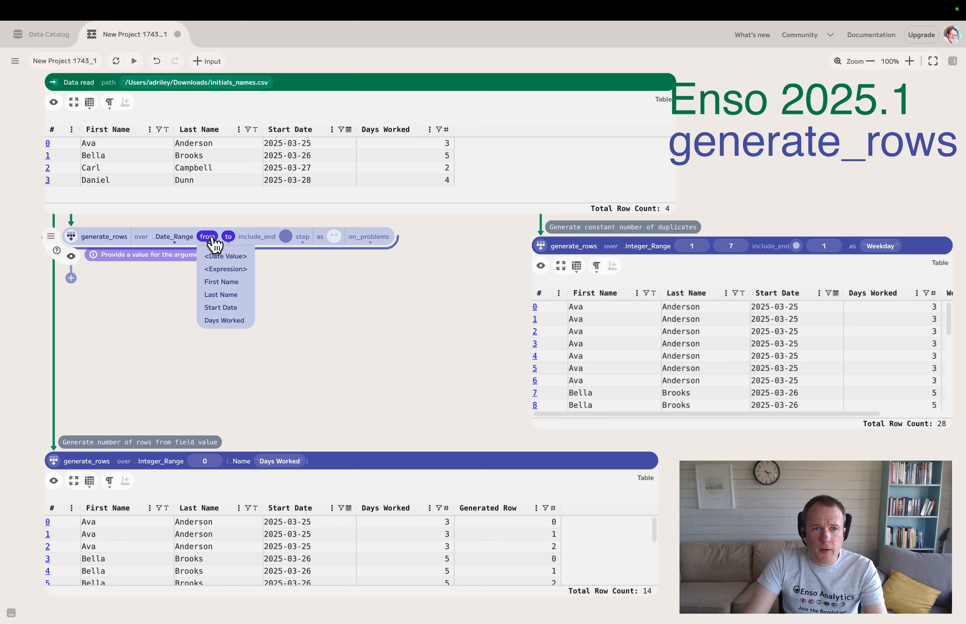
{"action": "left_click", "coordinate": [237, 308]}
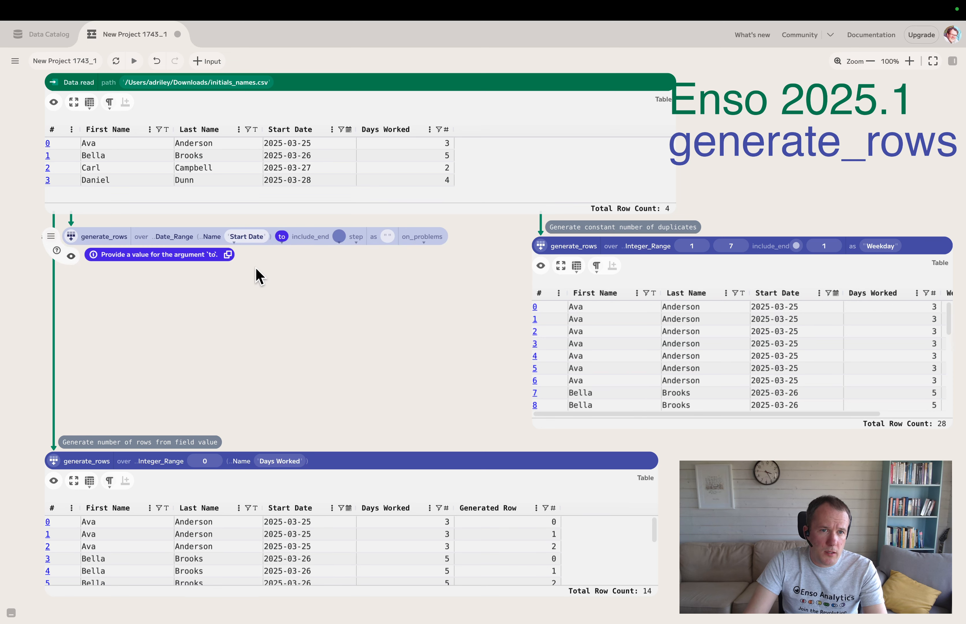
Step: Set the date range's end to the expression date_add([Start Date], [Days Worked])
{"action": "left_click", "coordinate": [282, 237]}
{"action": "left_click", "coordinate": [306, 271]}
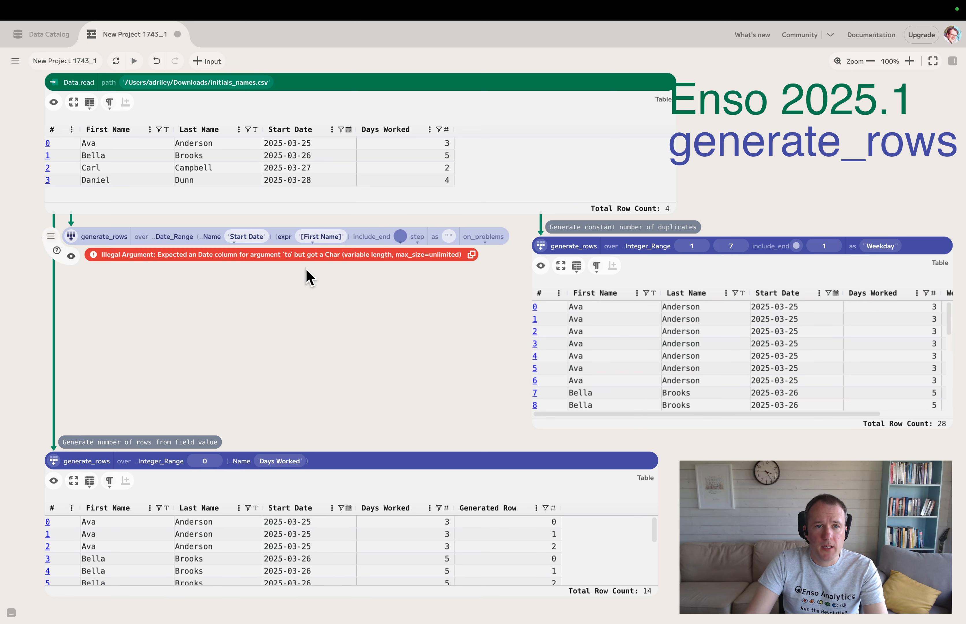
{"action": "left_click", "coordinate": [312, 237]}
{"action": "type", "text": "d"}
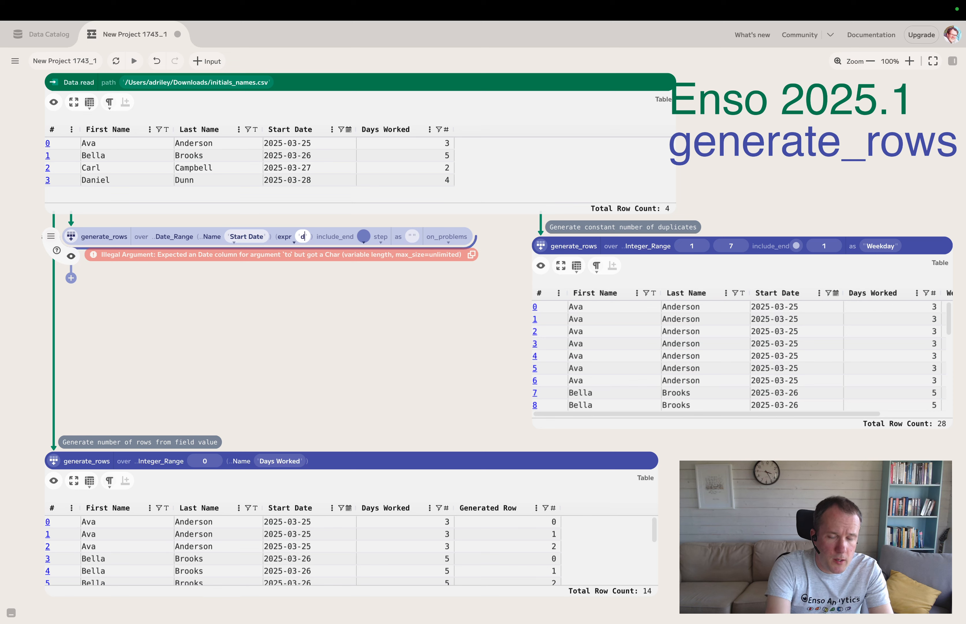
{"action": "type", "text": "ate_a"}
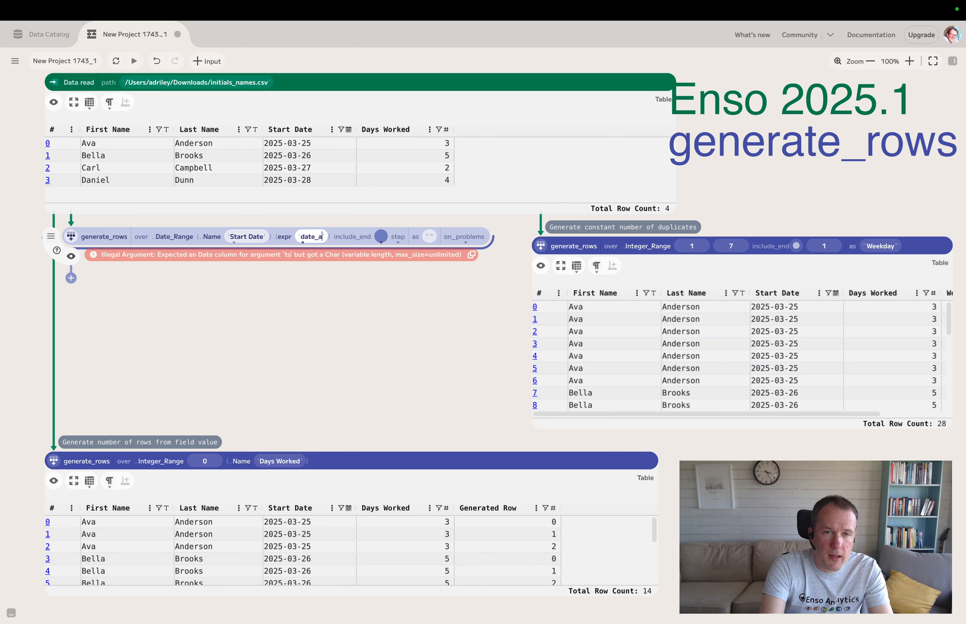
{"action": "type", "text": "dd(["}
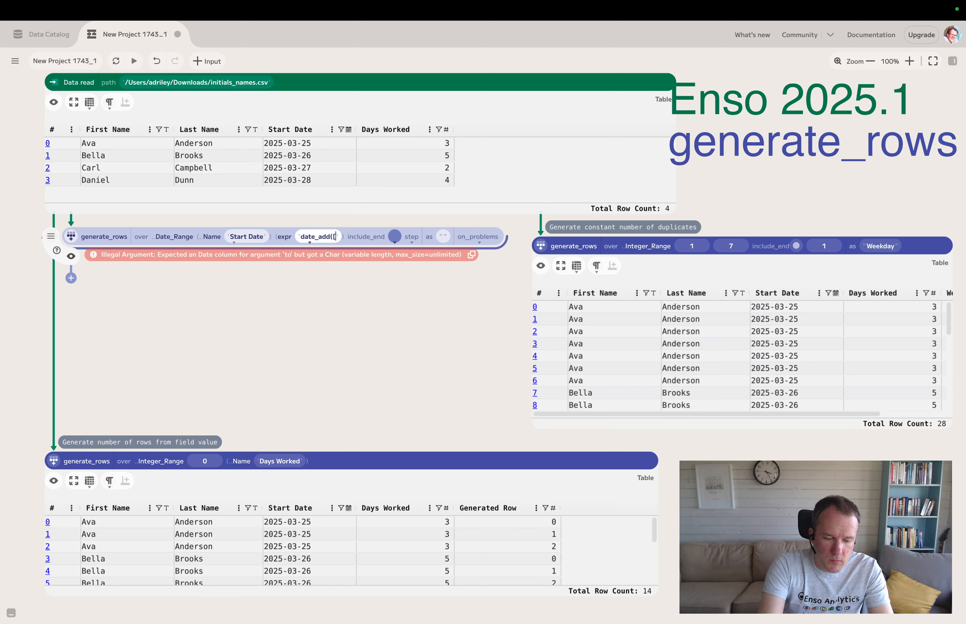
{"action": "type", "text": "Start Dat"}
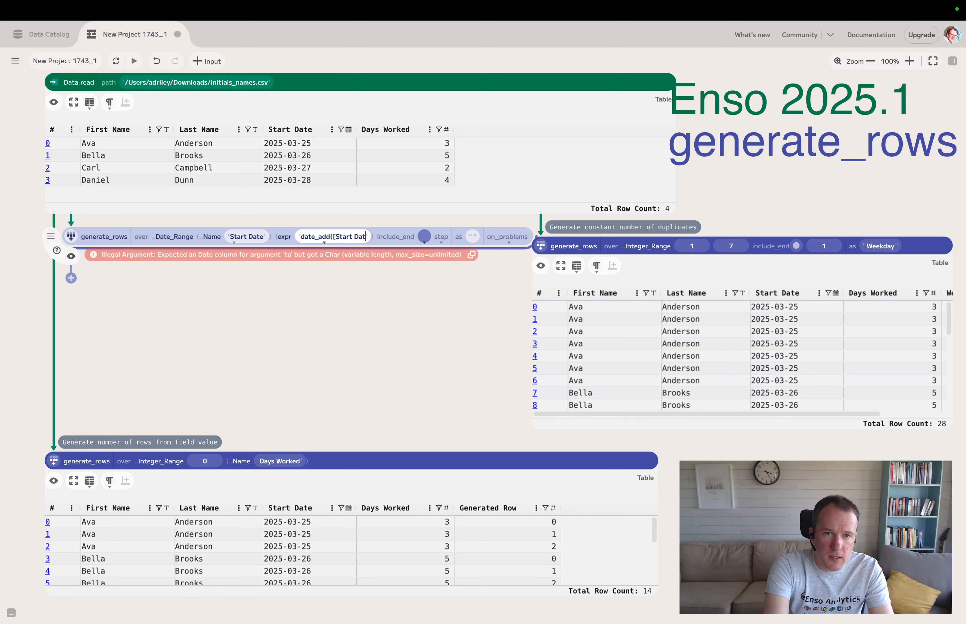
{"action": "type", "text": "e], "}
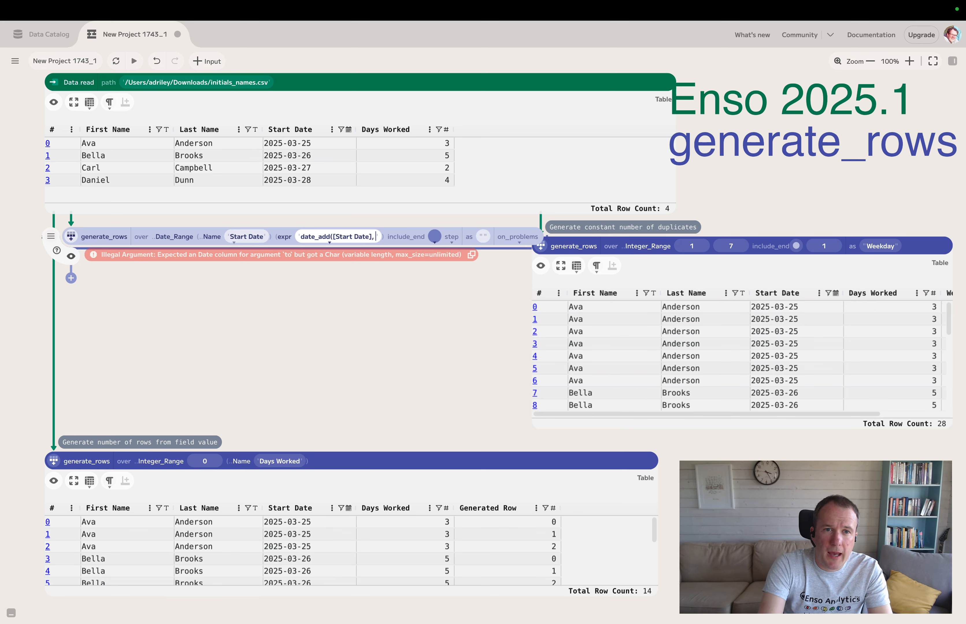
{"action": "type", "text": "[Da"}
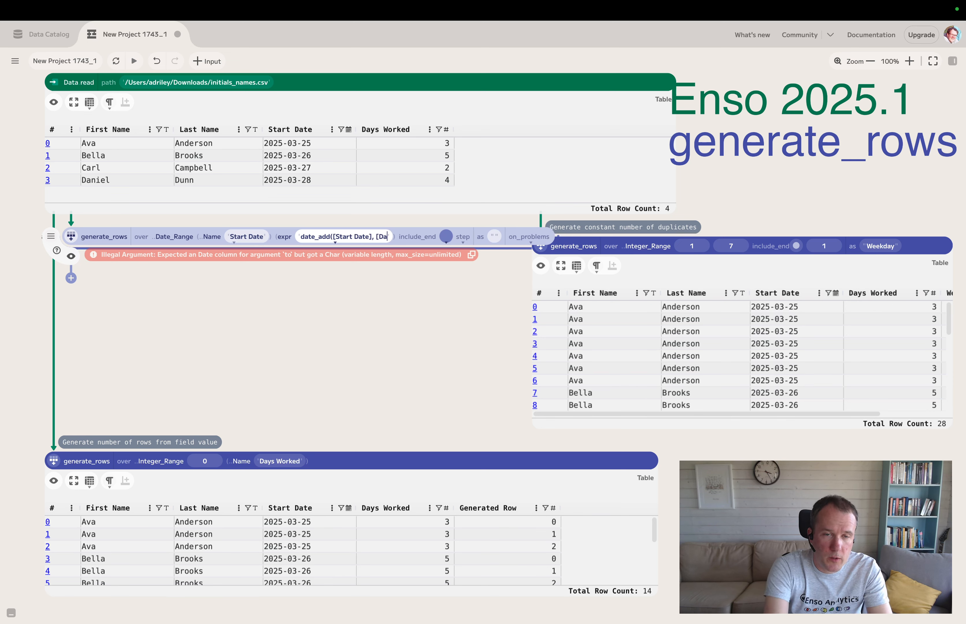
{"action": "type", "text": "ys Worked"}
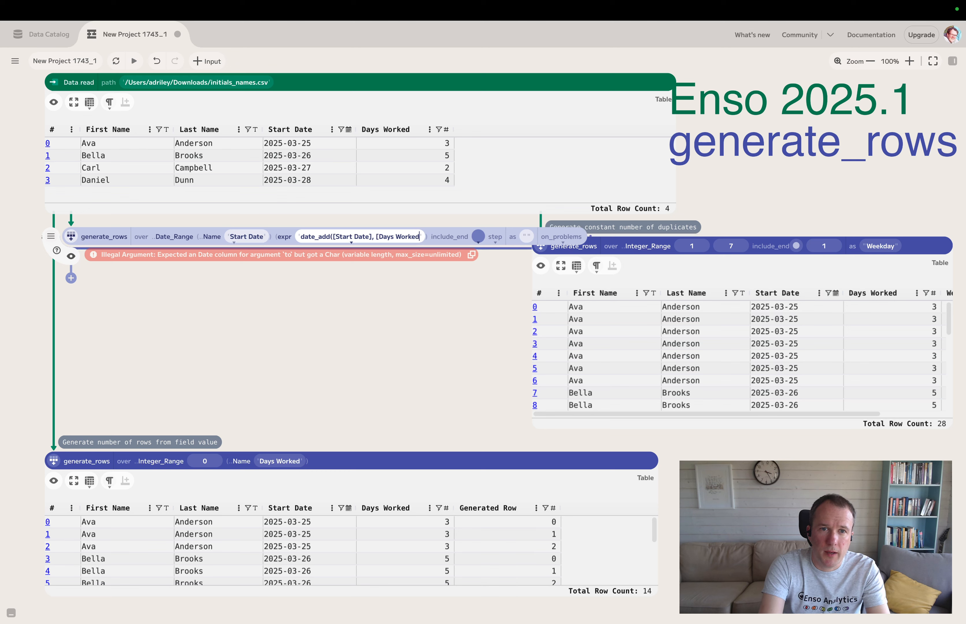
{"action": "type", "text": "])"}
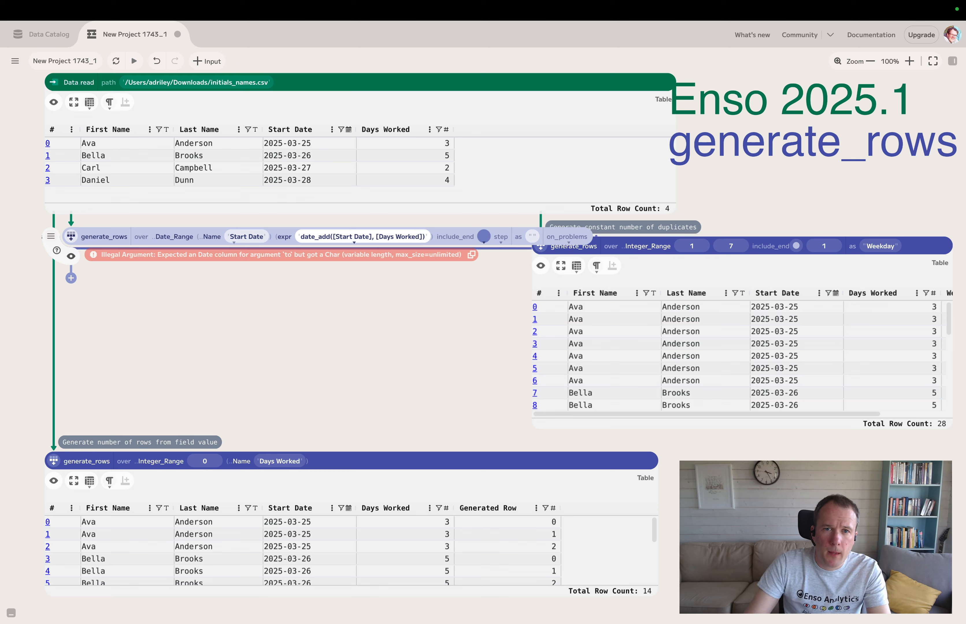
Step: Show the date-range component's preview, enlarged to review the generated dates, and shift the component slightly down
{"action": "left_click", "coordinate": [71, 256]}
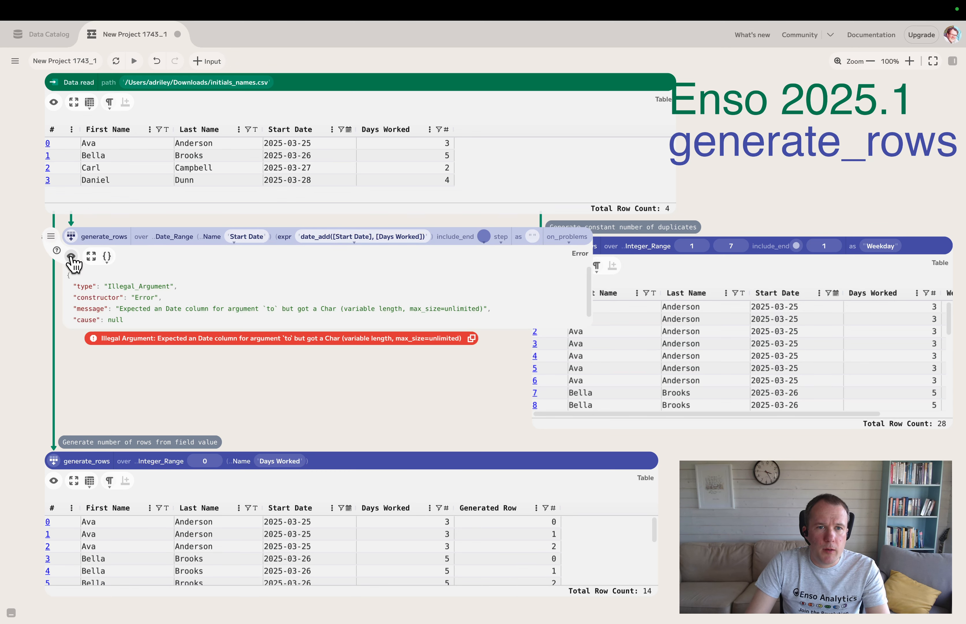
{"action": "left_click_drag", "start_coordinate": [301, 330], "coordinate": [300, 414]}
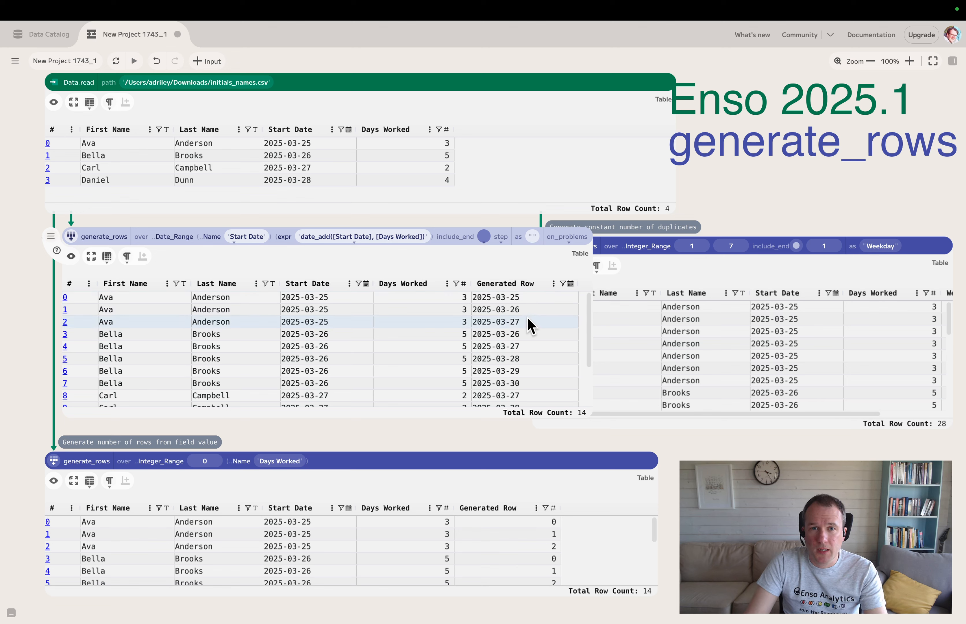
{"action": "scroll", "coordinate": [536, 393], "scroll_direction": "down", "scroll_amount": 1}
{"action": "scroll", "coordinate": [527, 377], "scroll_direction": "down", "scroll_amount": 2}
{"action": "scroll", "coordinate": [422, 371], "scroll_direction": "up", "scroll_amount": 4}
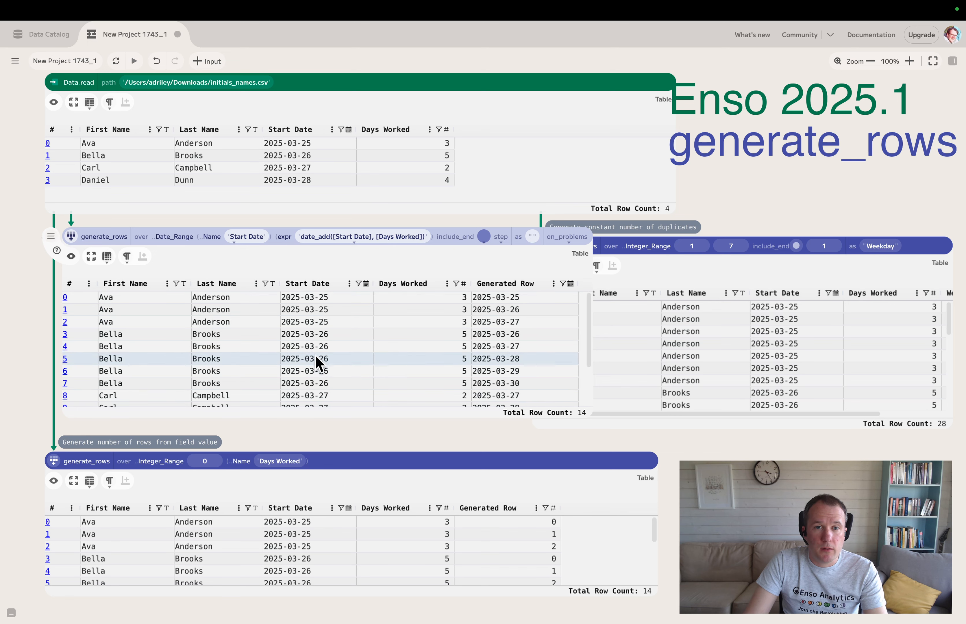
{"action": "left_click_drag", "start_coordinate": [72, 235], "coordinate": [71, 246]}
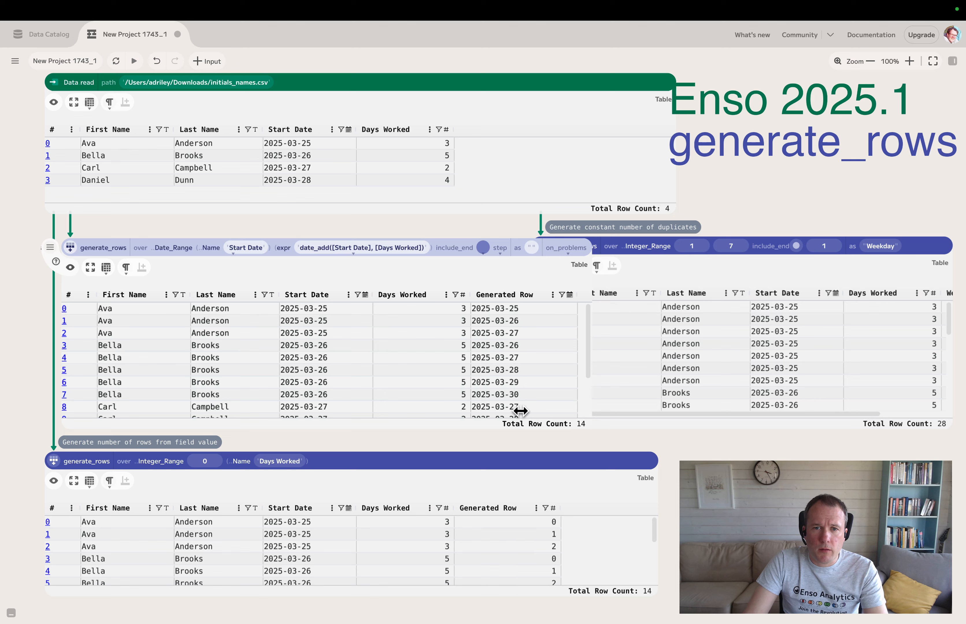
Step: Add the comment "Generate nased on date range" to the date-range generate_rows component and leave no component selected
{"action": "right_click", "coordinate": [87, 254]}
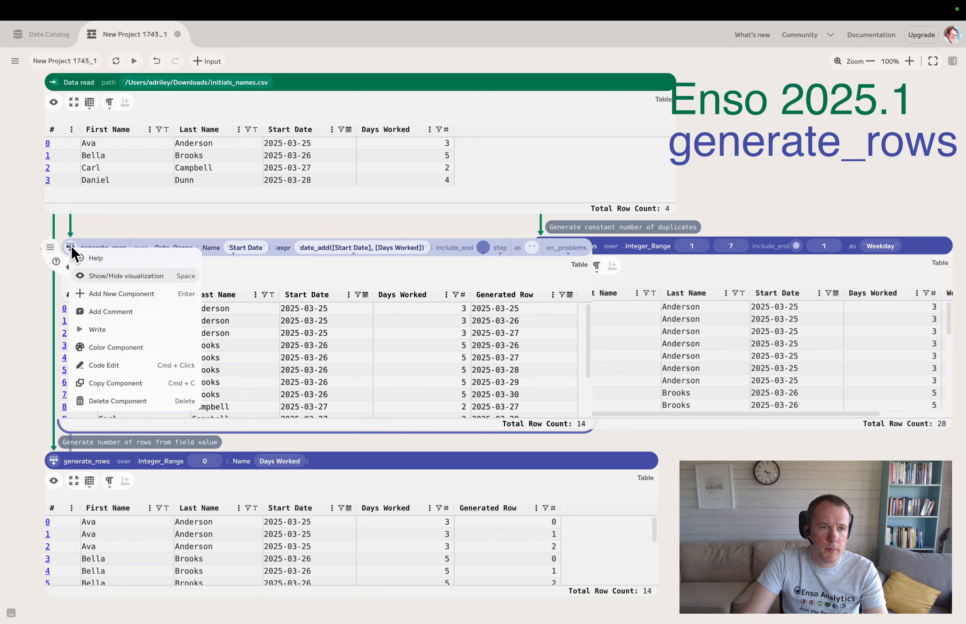
{"action": "left_click", "coordinate": [106, 313]}
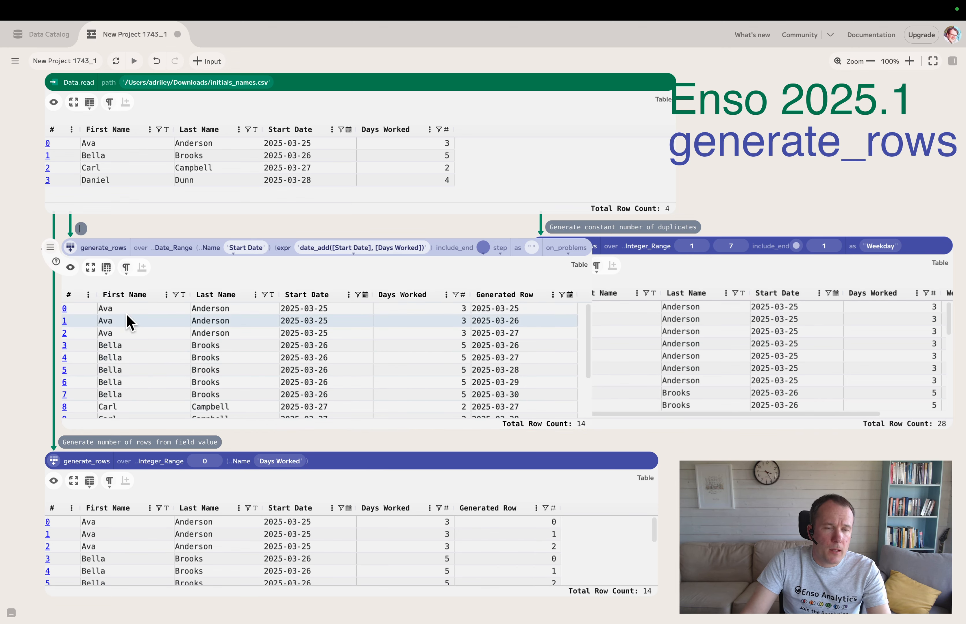
{"action": "type", "text": "Gebrn"}
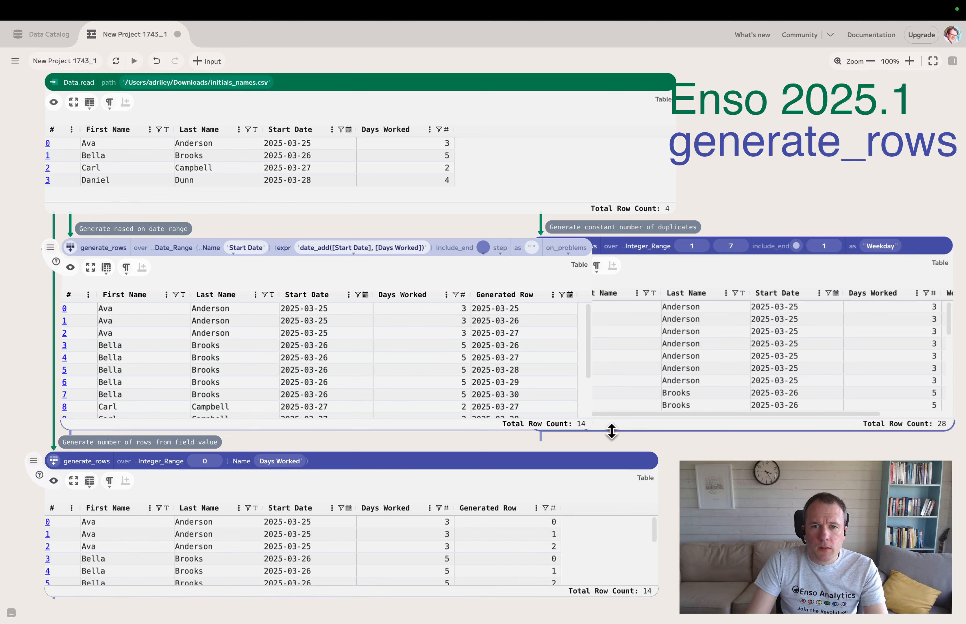
{"action": "left_click", "coordinate": [572, 385]}
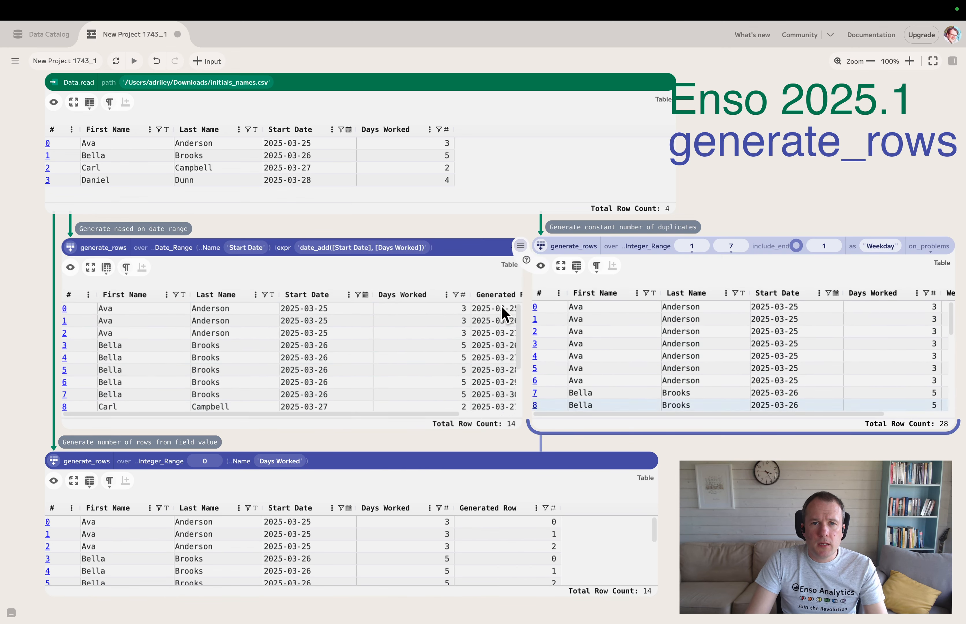
{"action": "left_click", "coordinate": [780, 198]}
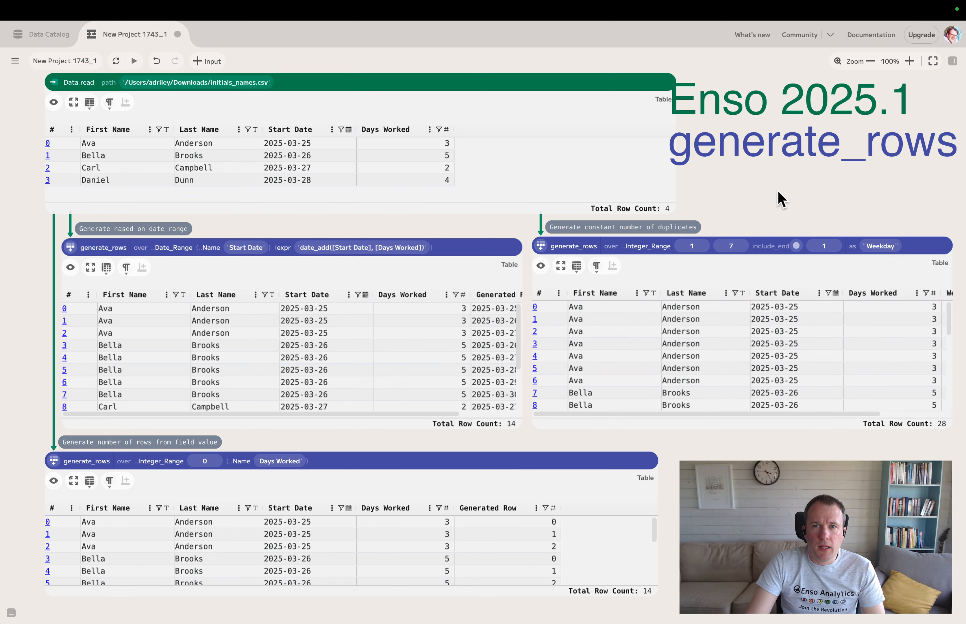
{"action": "scroll", "coordinate": [786, 202], "scroll_direction": "right", "scroll_amount": 2}
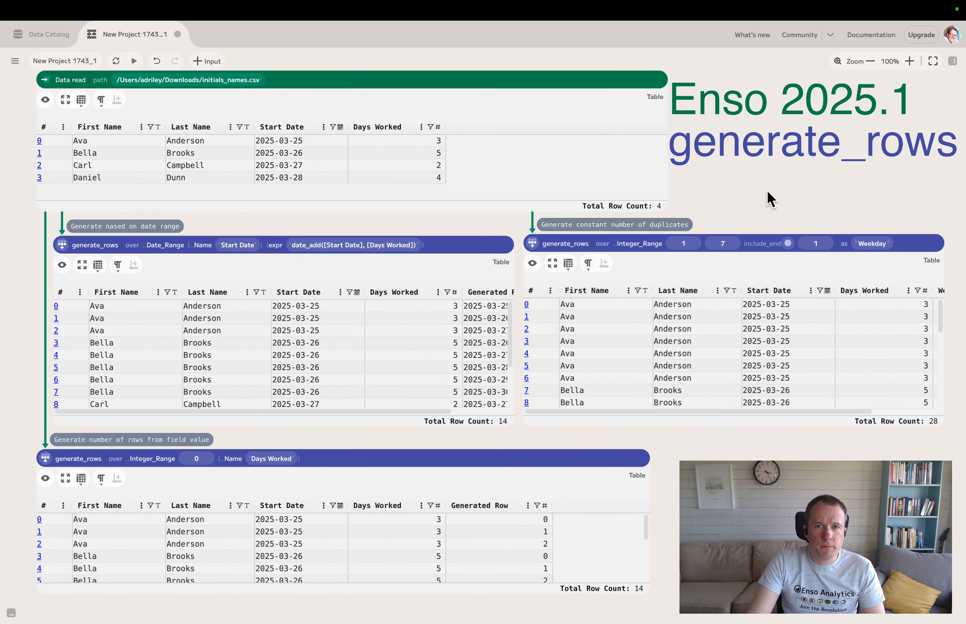